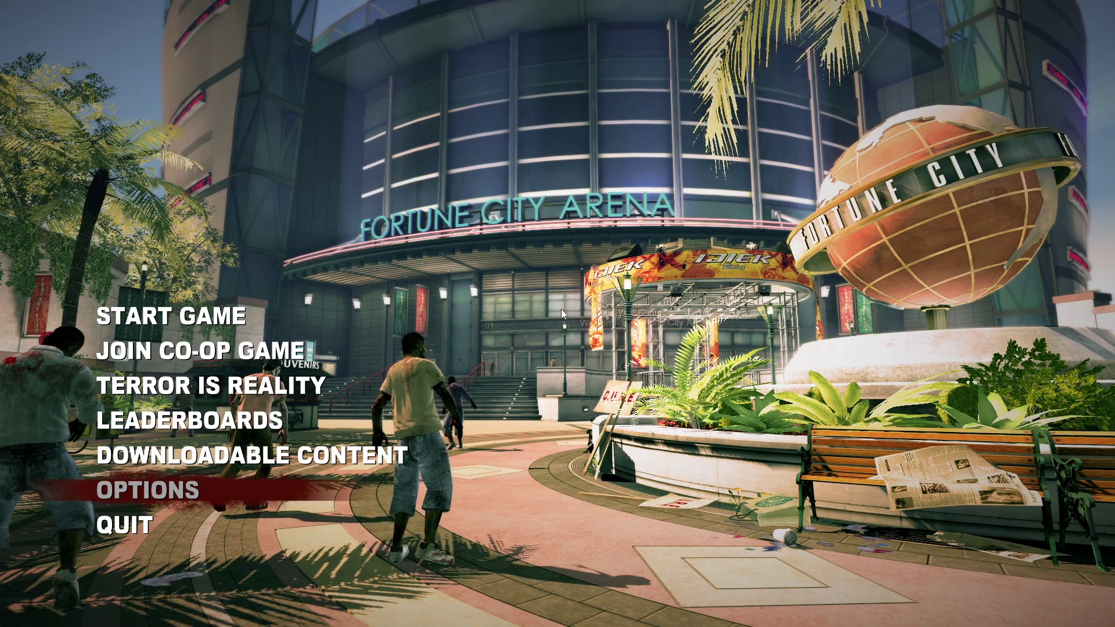
# Step: Look through Dead Rising 2's PC Settings list, then back out to the options menu
pyautogui.press('Return')
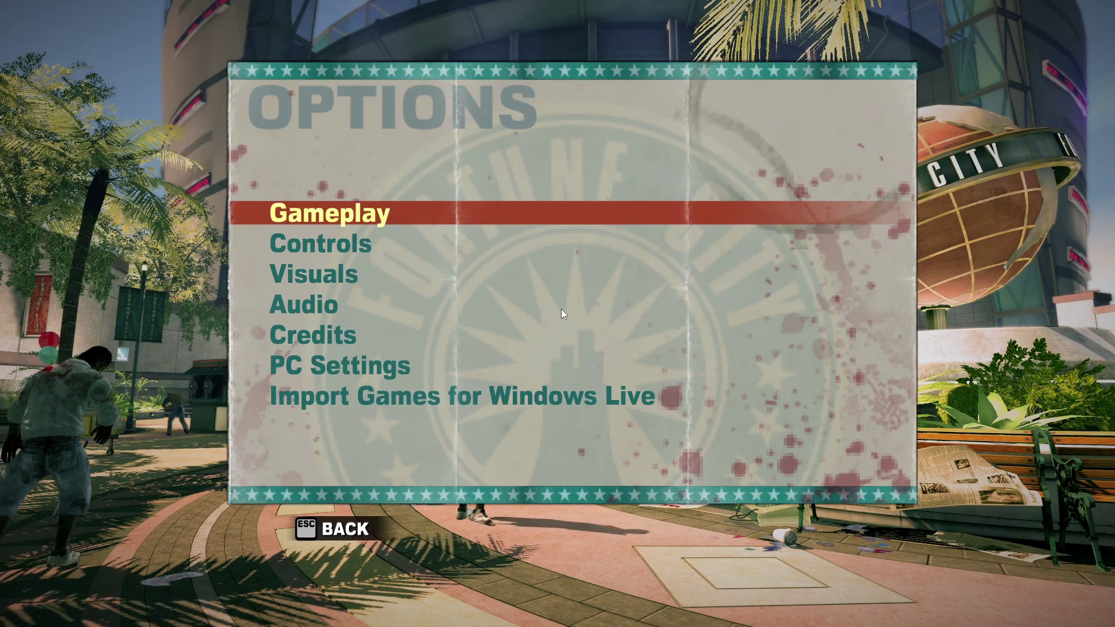
pyautogui.press('Down')
pyautogui.press('Down')
pyautogui.press('Down')
pyautogui.press('Down')
pyautogui.press('Down')
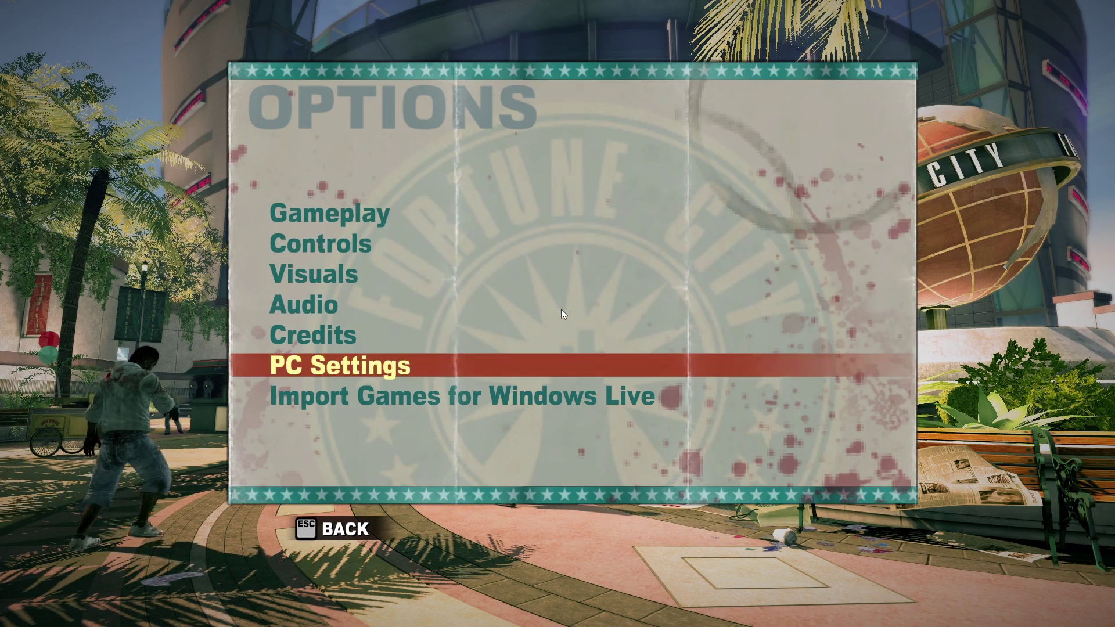
pyautogui.press('Return')
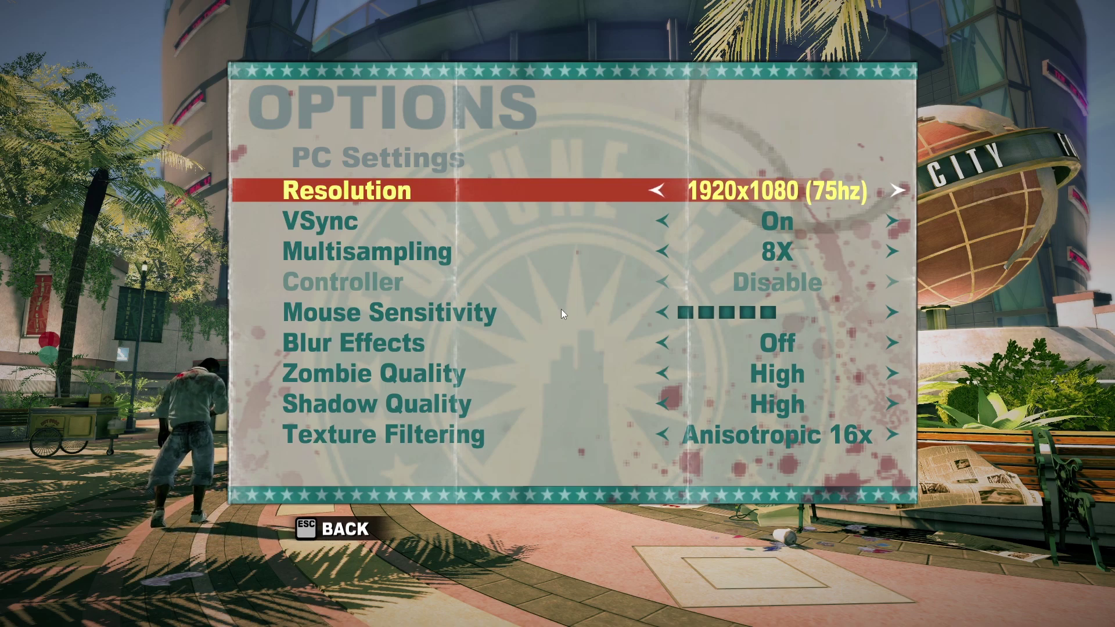
pyautogui.press('Down')
pyautogui.press('Down')
pyautogui.press('Down')
pyautogui.press('Up')
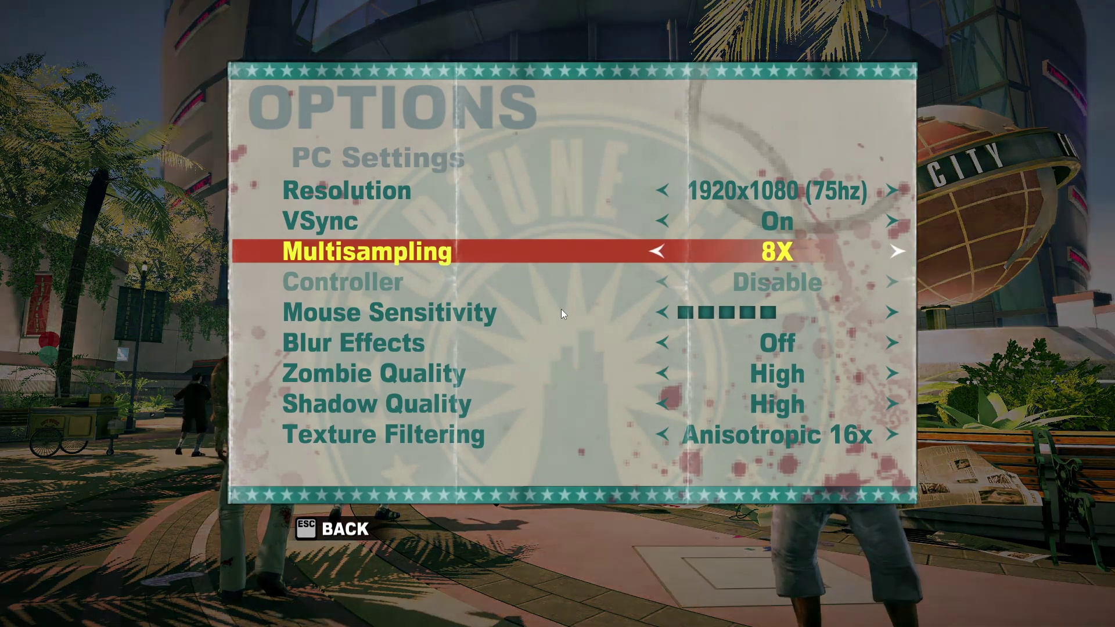
pyautogui.press('Escape')
# Step: Quit Dead Rising 2 and bring the x360ce.zip Google Drive page forward
pyautogui.press('Escape')
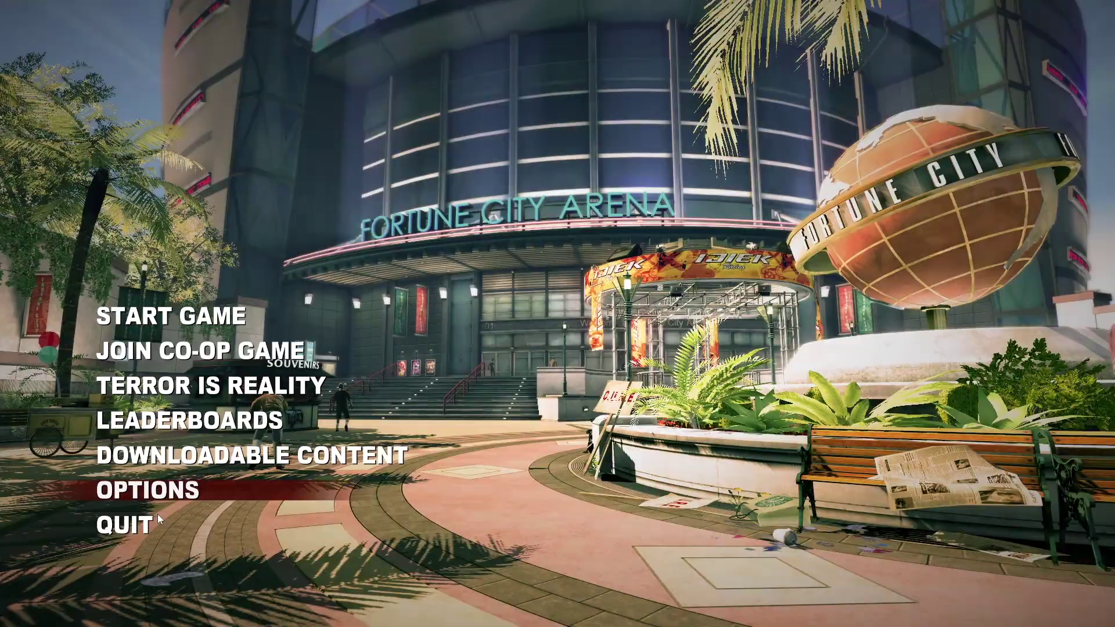
pyautogui.click(138, 531)
pyautogui.press('Escape')
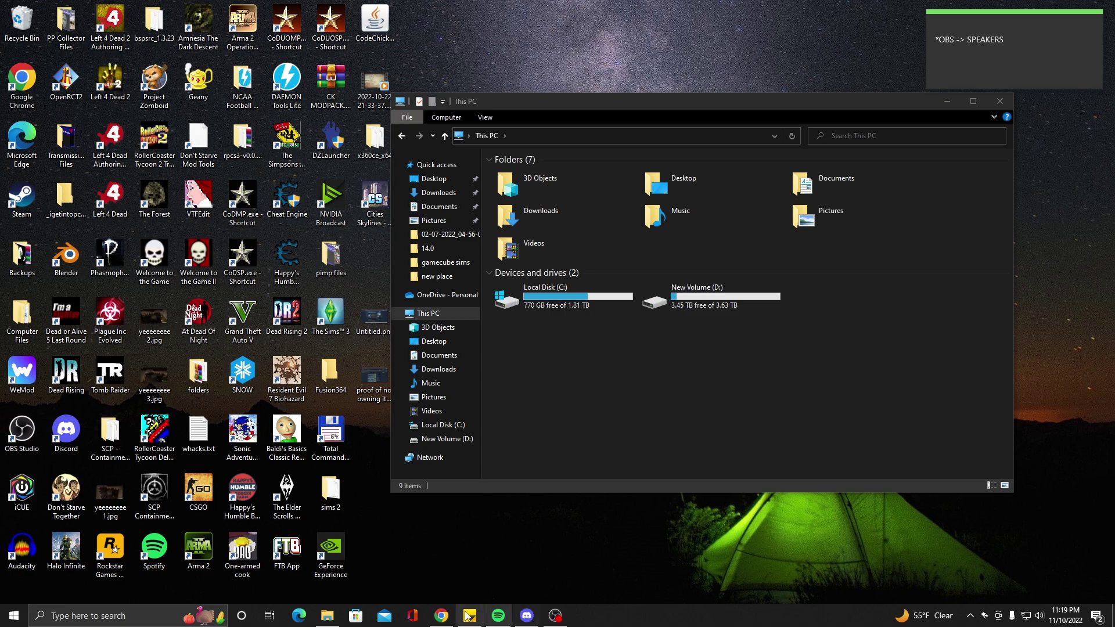
pyautogui.click(435, 610)
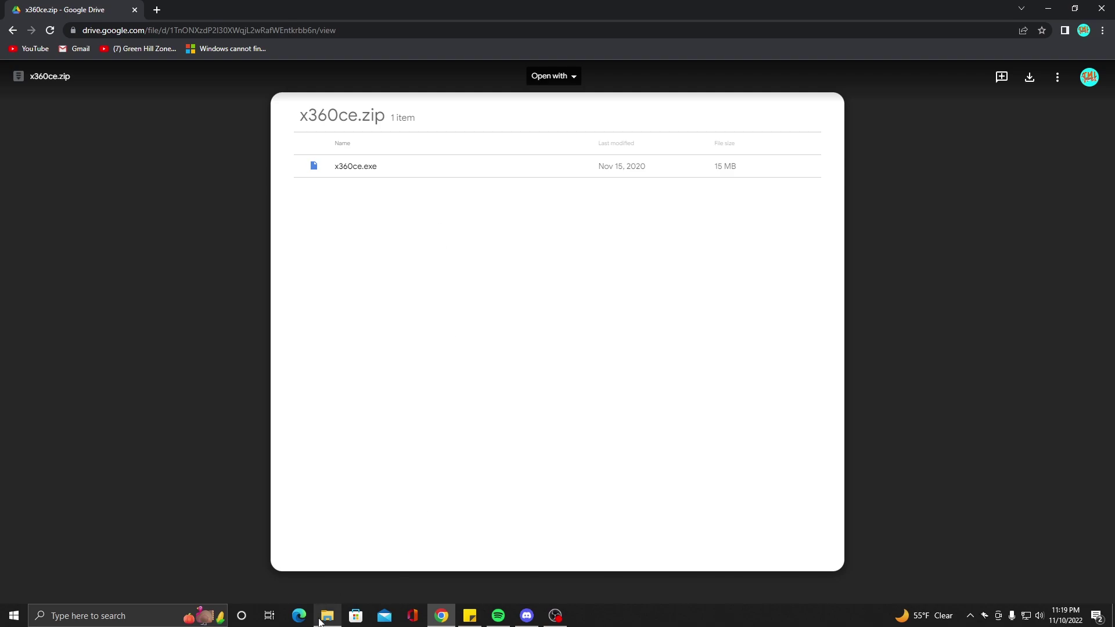
pyautogui.moveTo(320, 622)
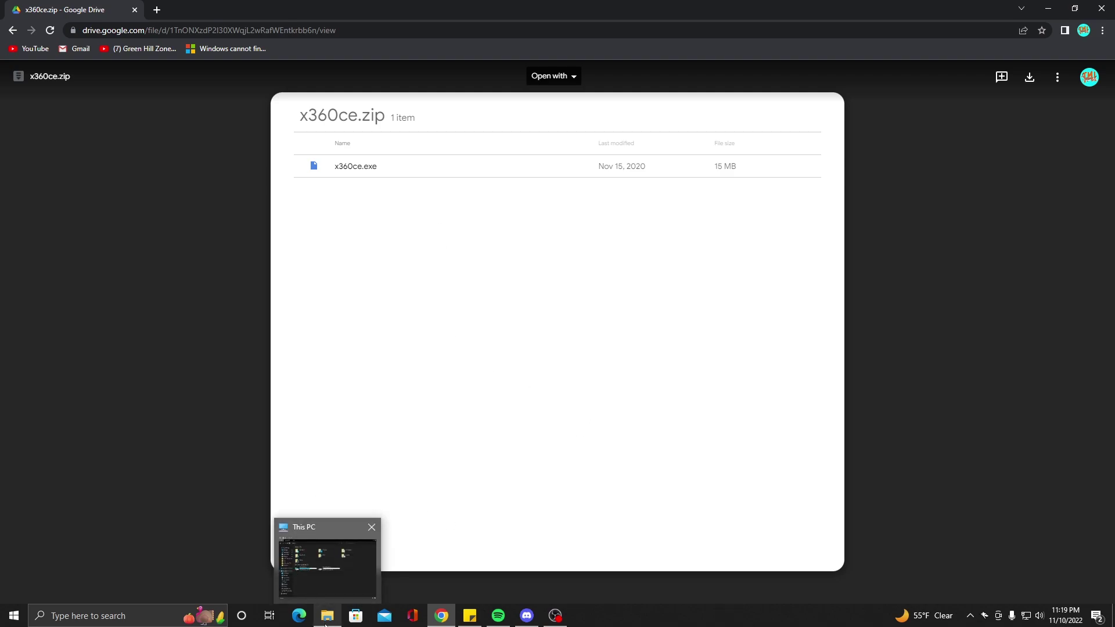
# Step: Browse from This PC to C:\Program Files (x86)\Steam\steamapps\common\Dead Rising 2
pyautogui.click(326, 622)
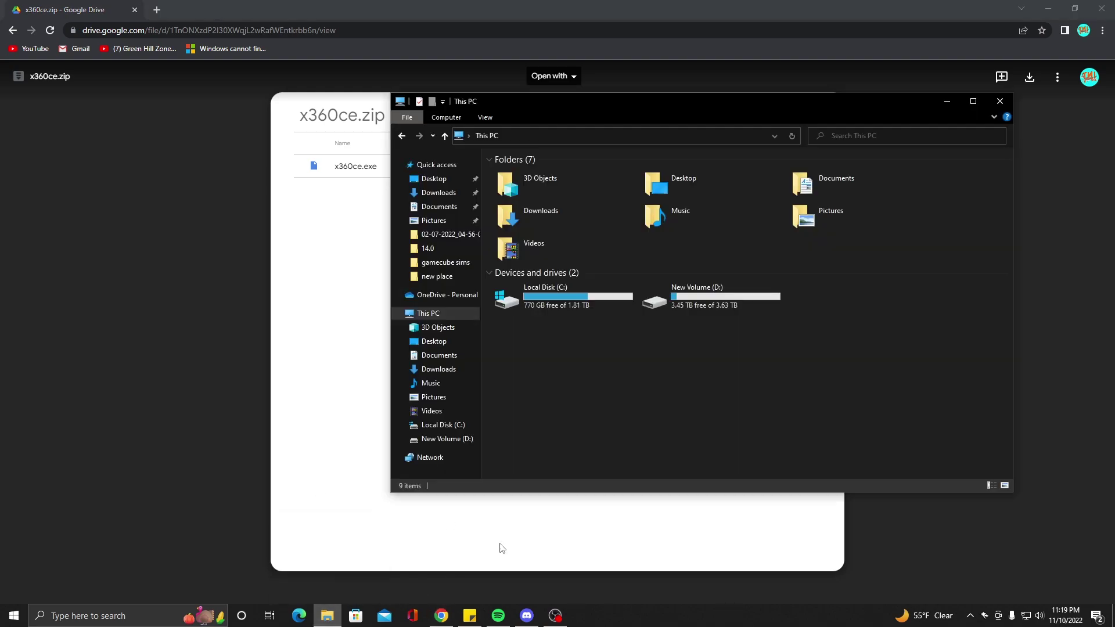
pyautogui.doubleClick(545, 304)
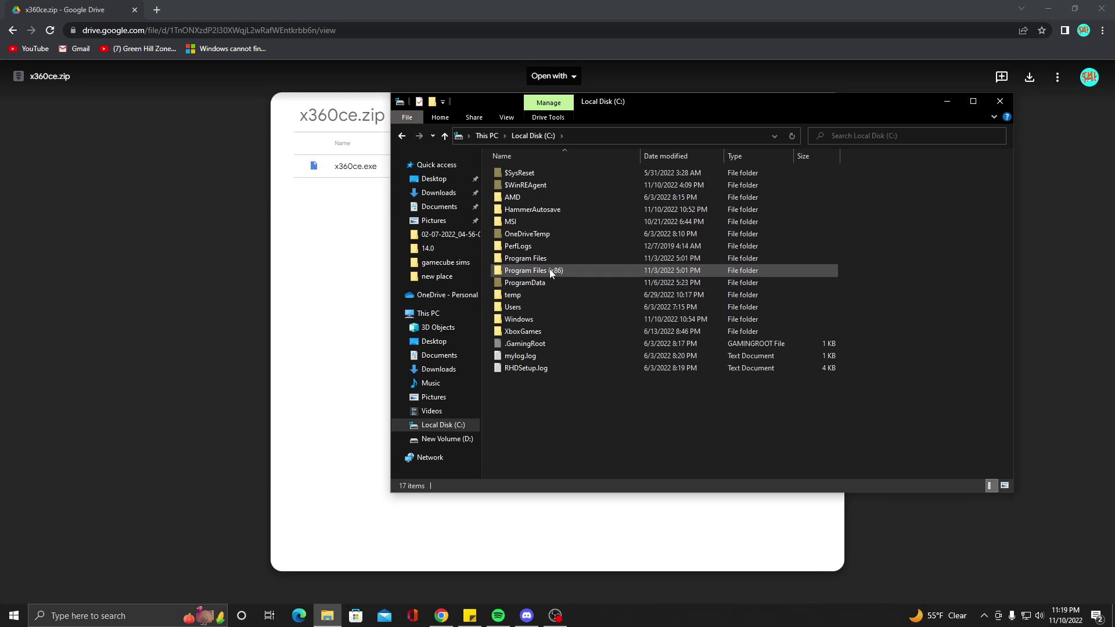
pyautogui.hotkey('alt', 'Left')
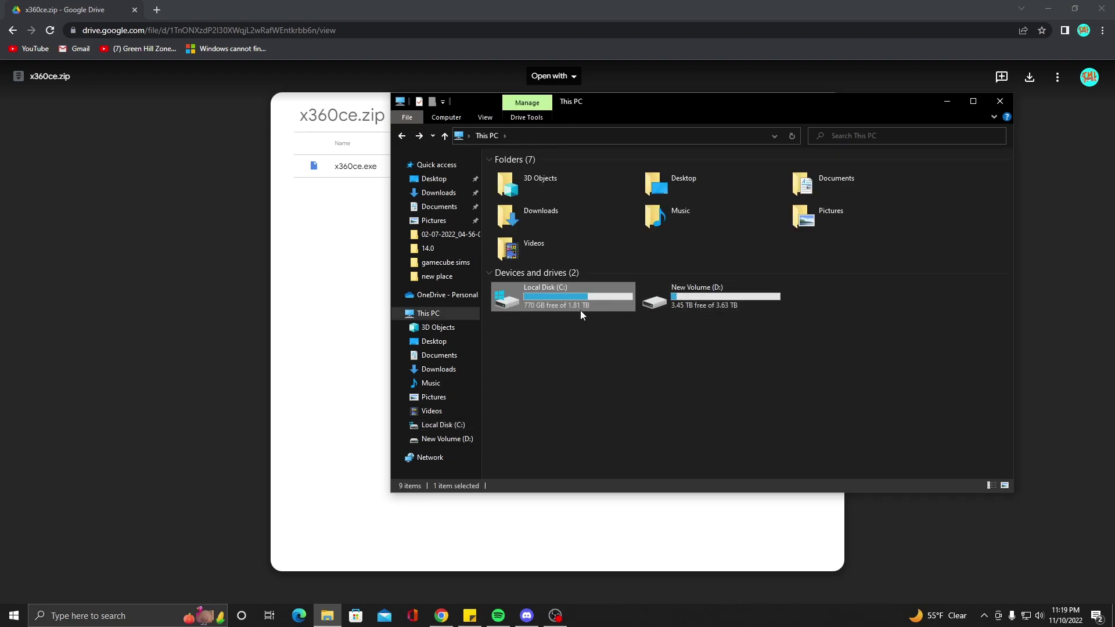
pyautogui.click(587, 315)
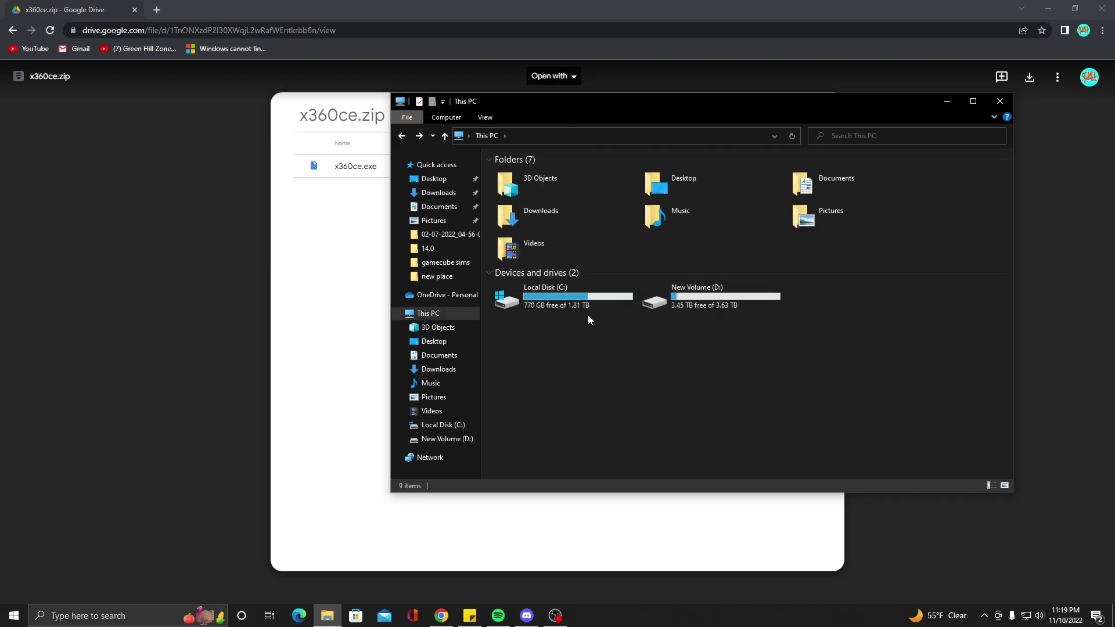
pyautogui.doubleClick(541, 298)
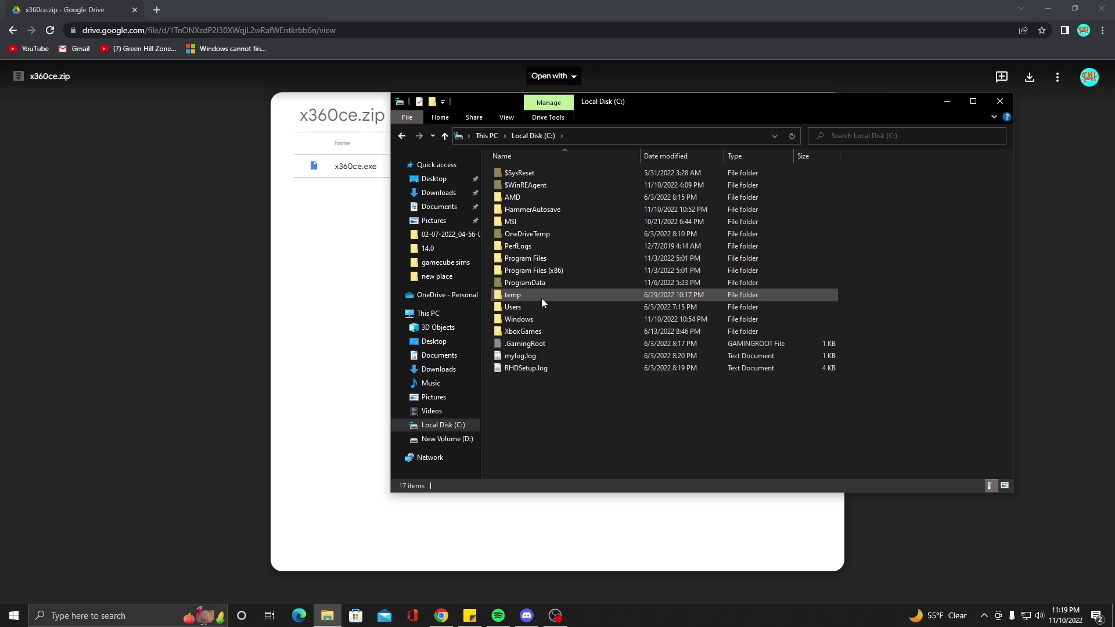
pyautogui.doubleClick(537, 274)
pyautogui.scroll(-3, 537, 274)
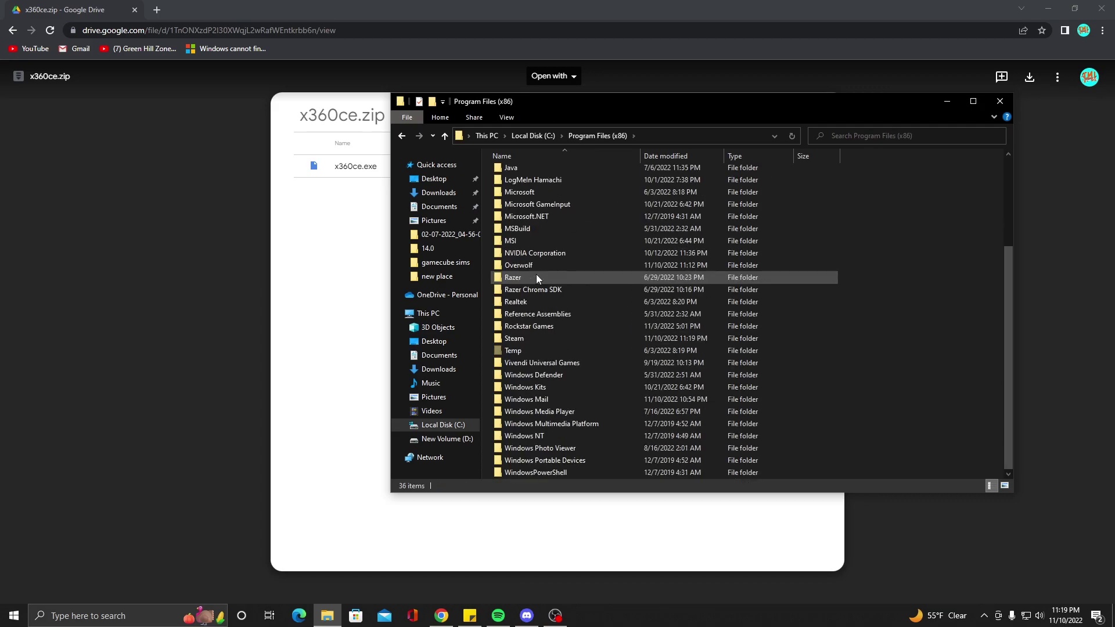
pyautogui.doubleClick(525, 339)
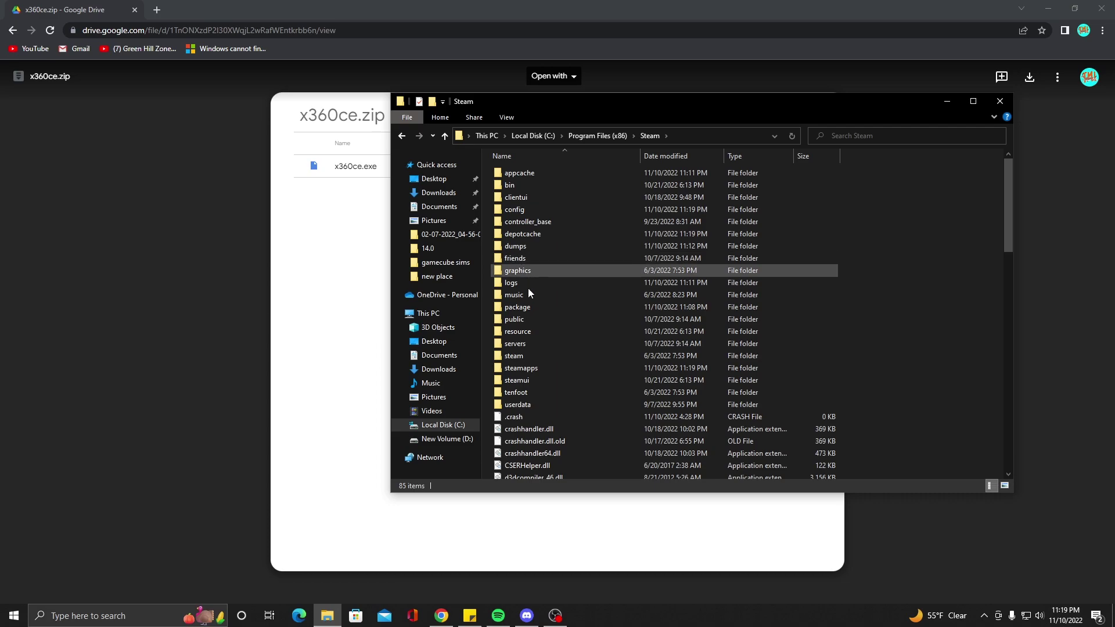
pyautogui.doubleClick(530, 364)
pyautogui.doubleClick(515, 174)
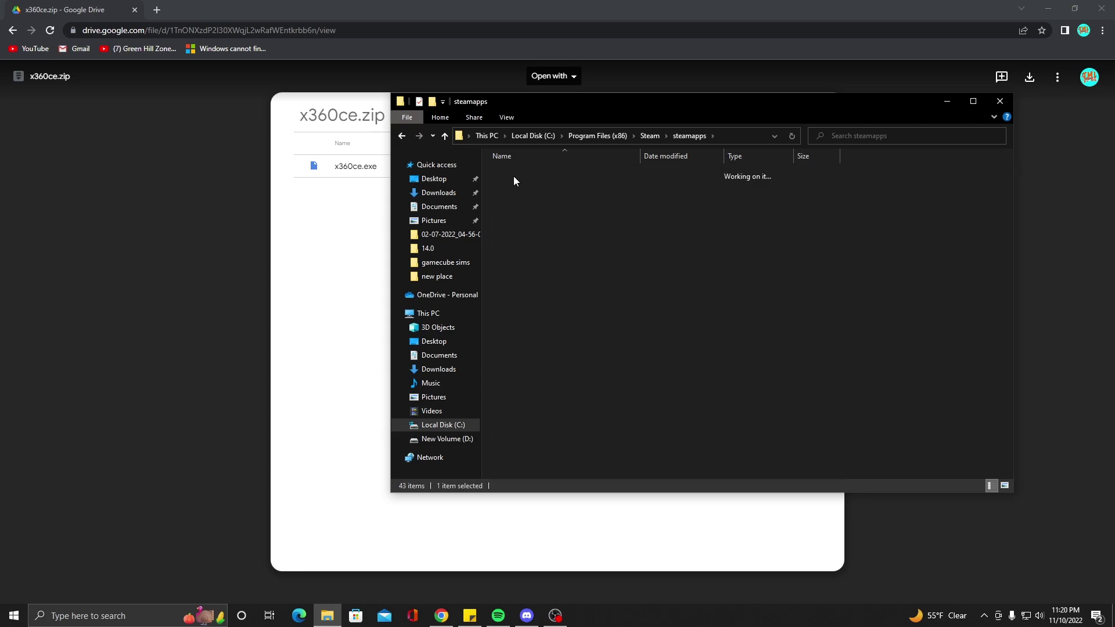
pyautogui.doubleClick(544, 269)
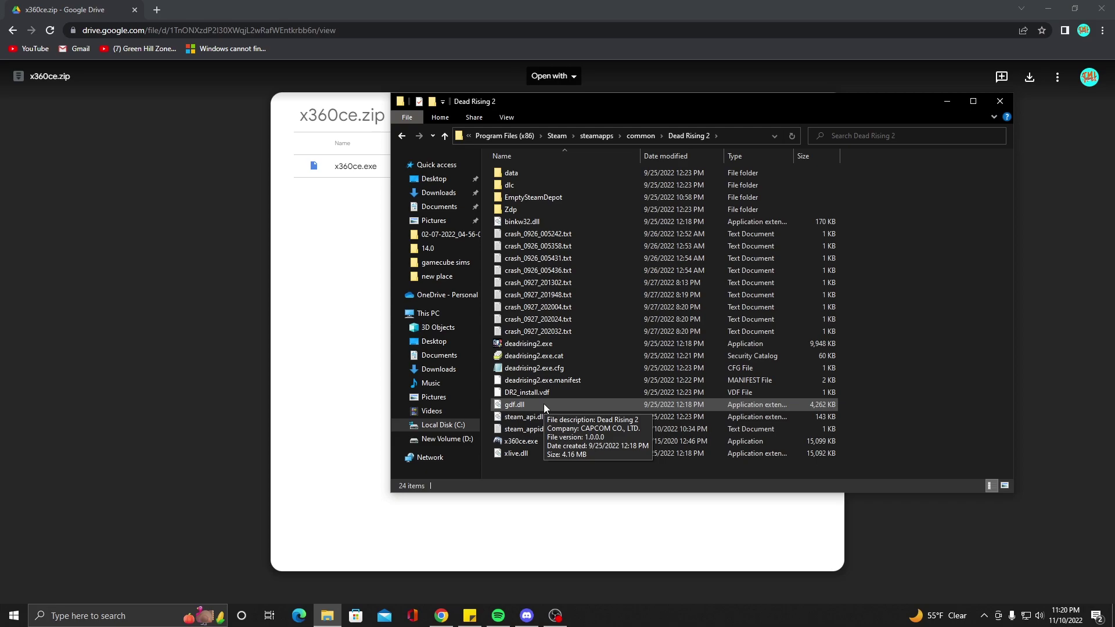
# Step: Search Windows for 'device manager' and launch the Device Manager best match
pyautogui.click(97, 612)
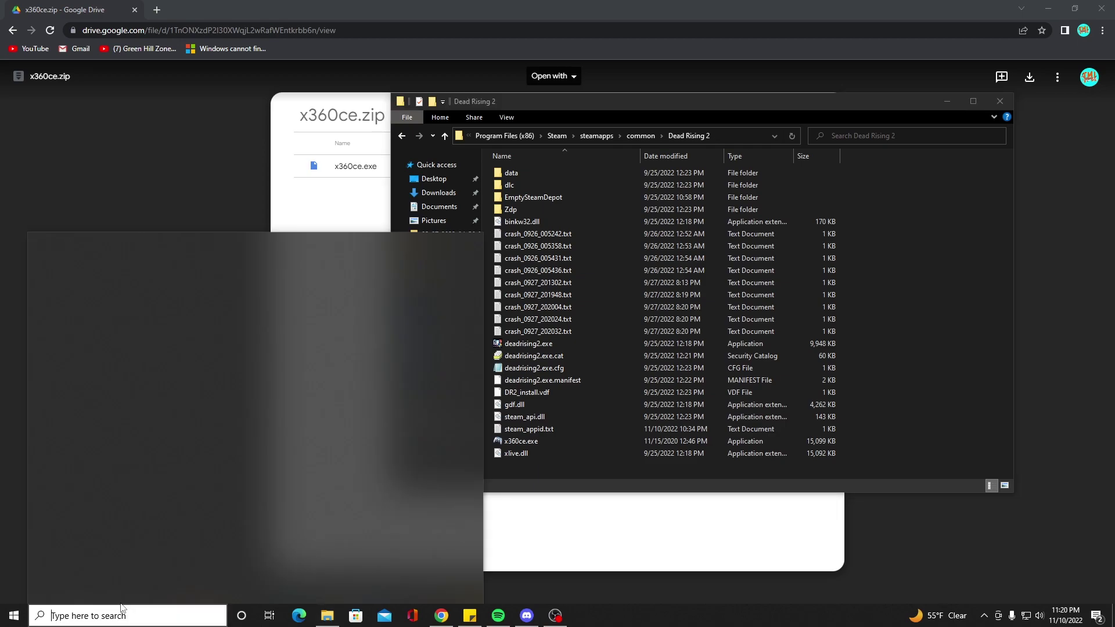
pyautogui.write('deev')
pyautogui.press('BackSpace')
pyautogui.press('BackSpace')
pyautogui.press('BackSpace')
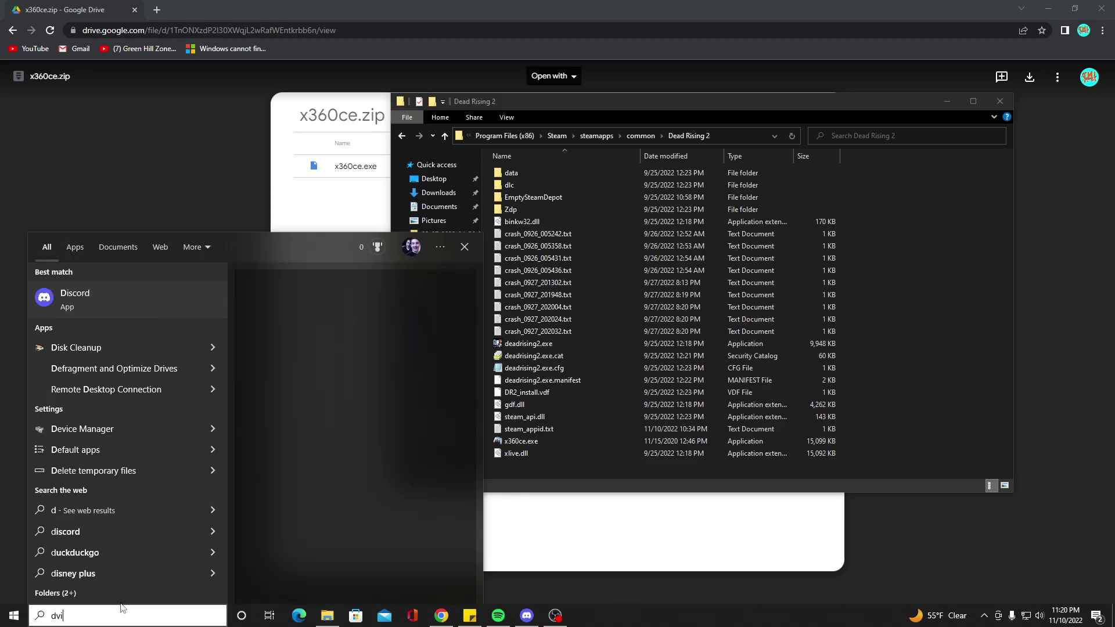
pyautogui.write('evice manager')
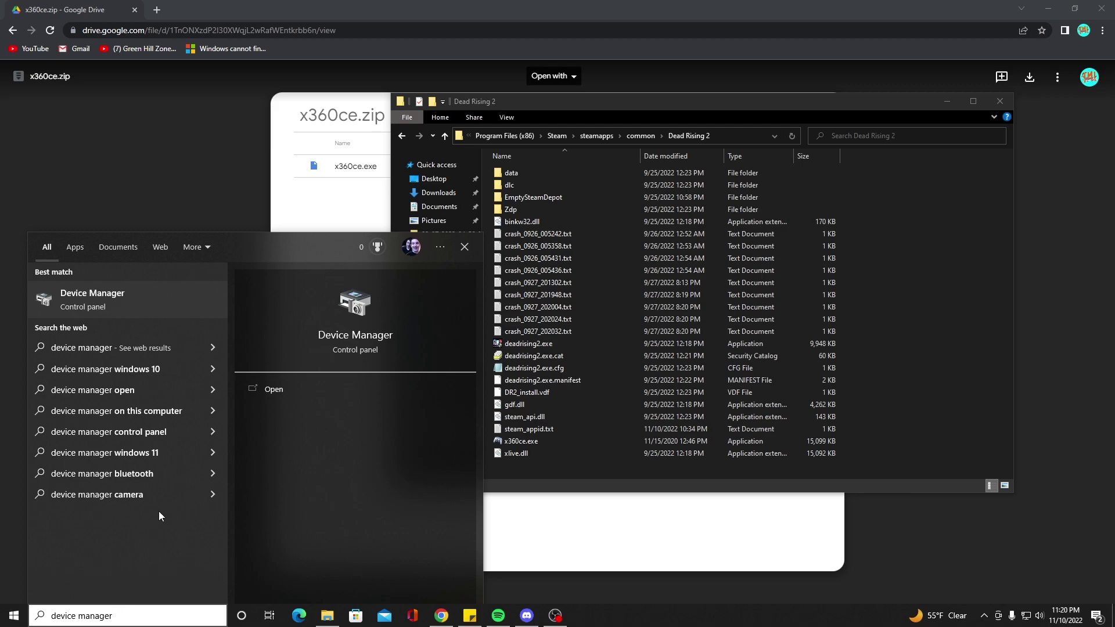
pyautogui.click(114, 297)
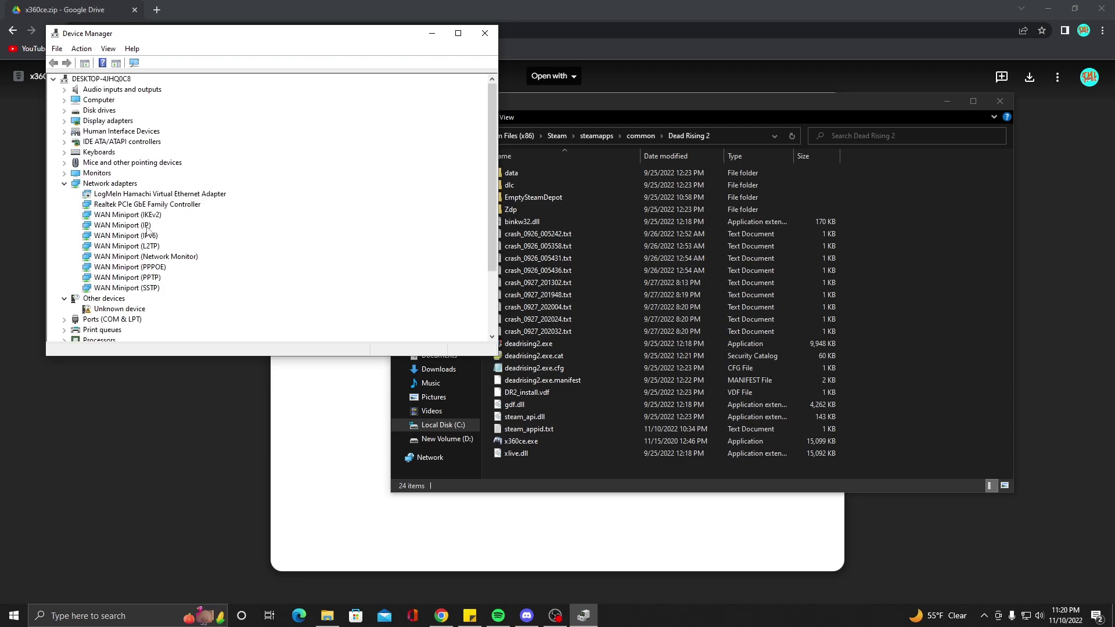
# Step: Open the Properties of the Unknown device under Other devices on its Driver tab
pyautogui.scroll(-2, 147, 231)
pyautogui.click(121, 246)
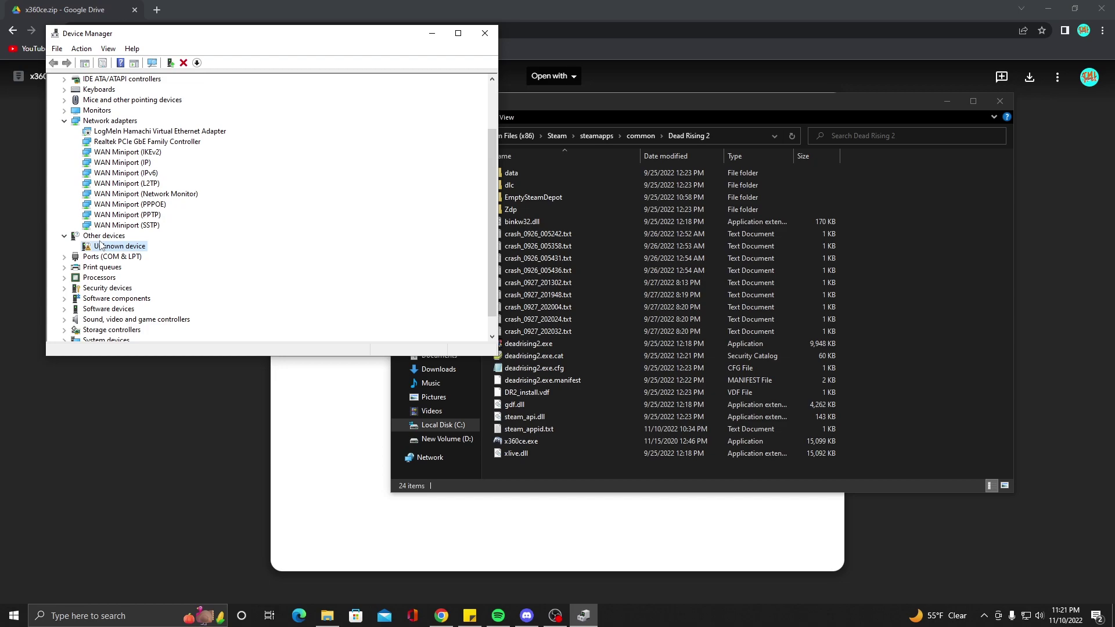
pyautogui.rightClick(99, 247)
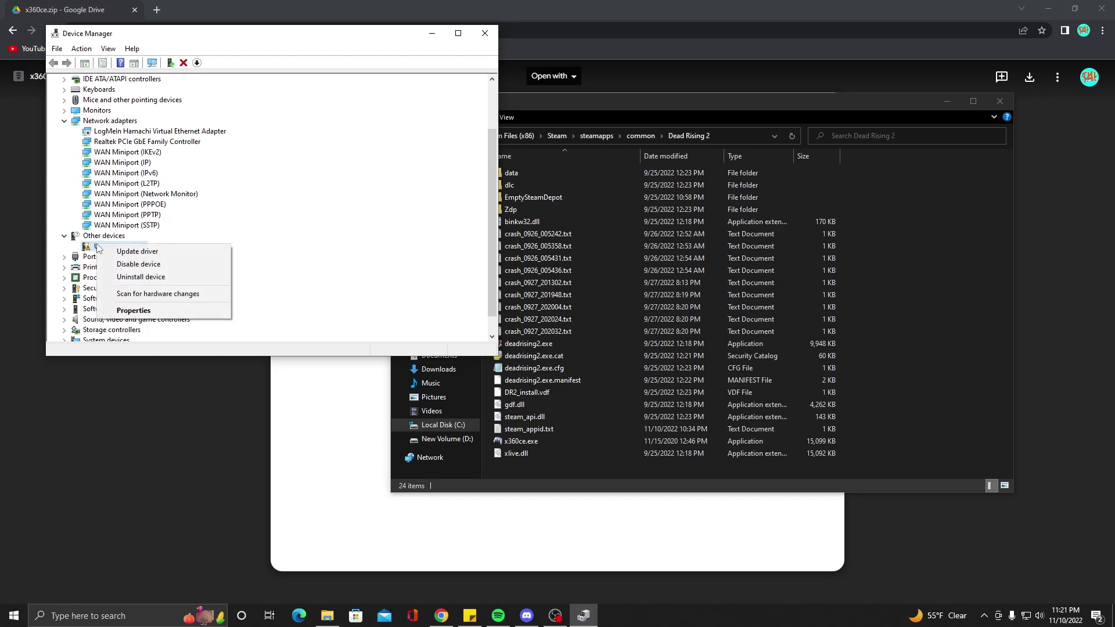
pyautogui.click(137, 313)
pyautogui.click(202, 88)
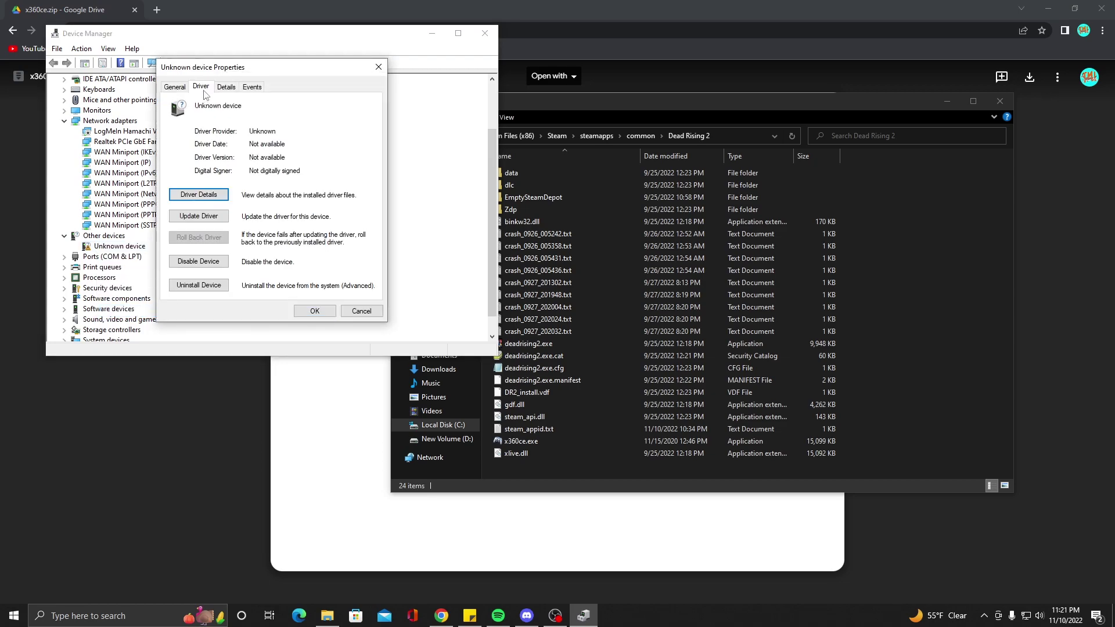
# Step: Start Update Driver and choose to pick the driver from a list of device types
pyautogui.click(188, 217)
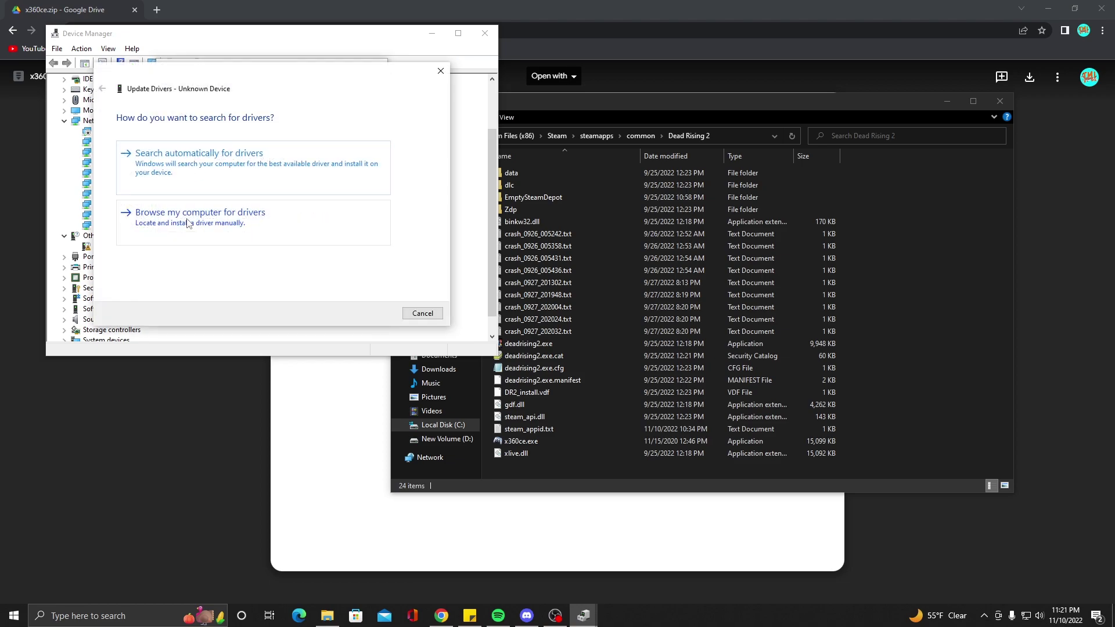
pyautogui.click(259, 219)
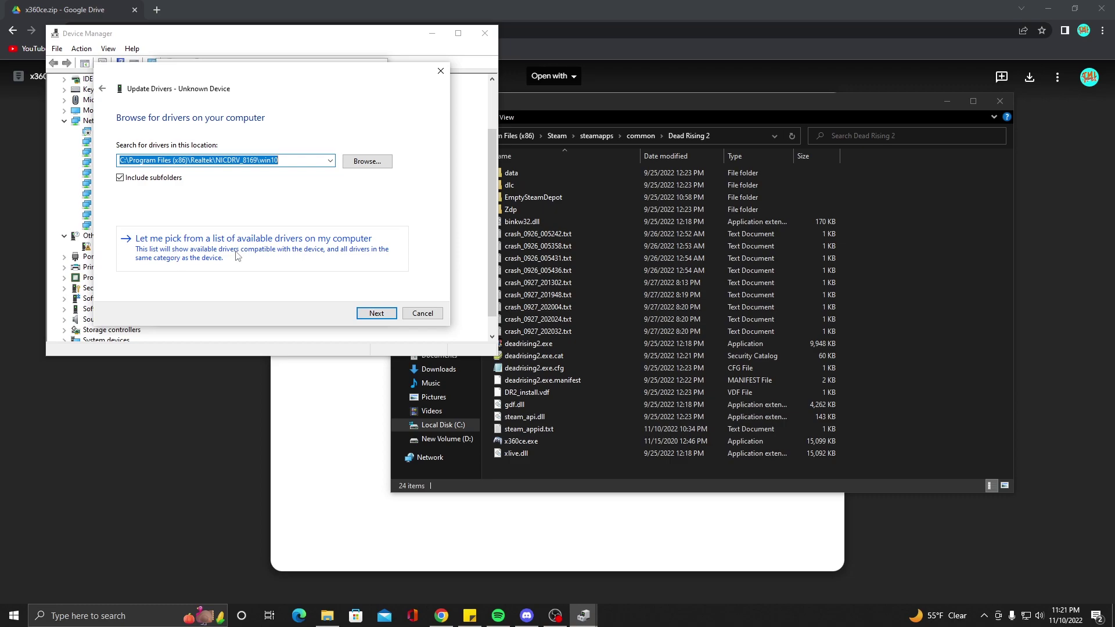
pyautogui.click(304, 250)
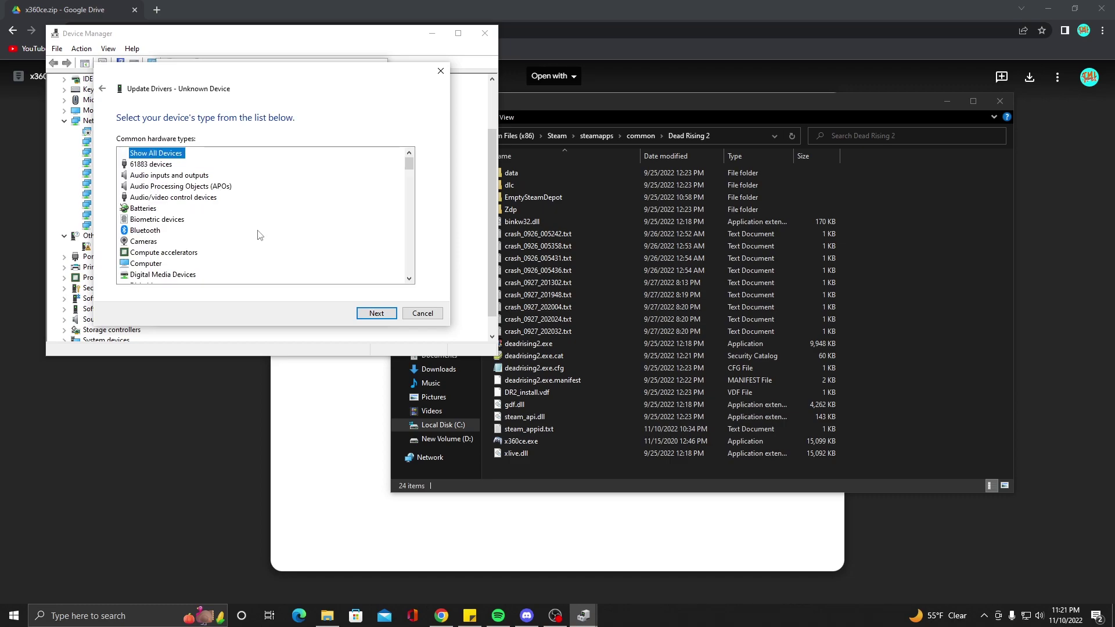
pyautogui.scroll(-12, 208, 229)
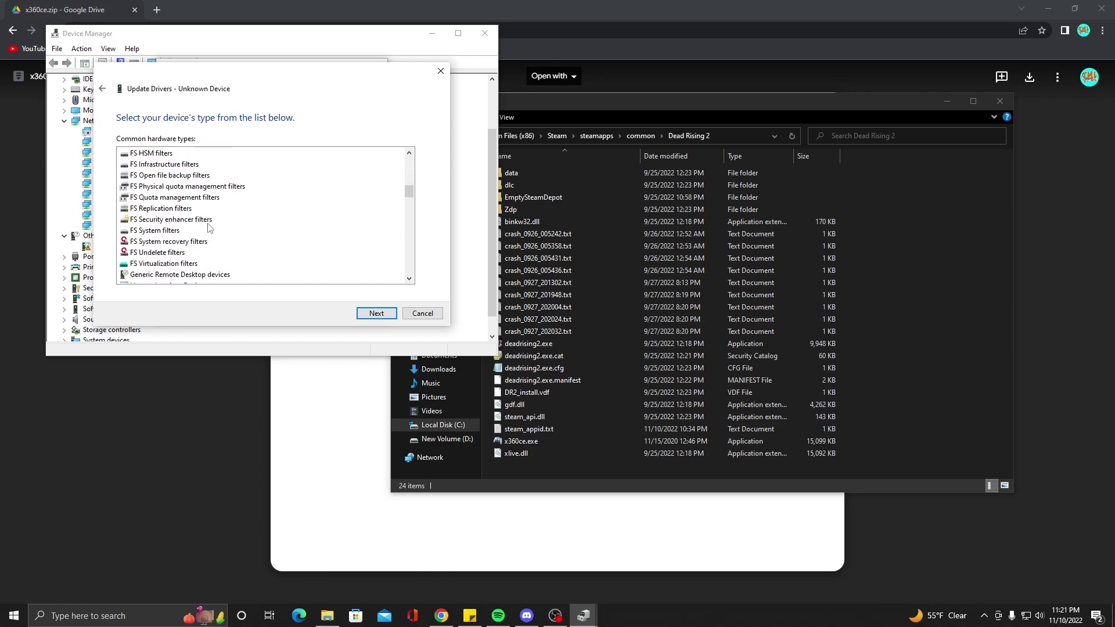
pyautogui.scroll(-7, 208, 229)
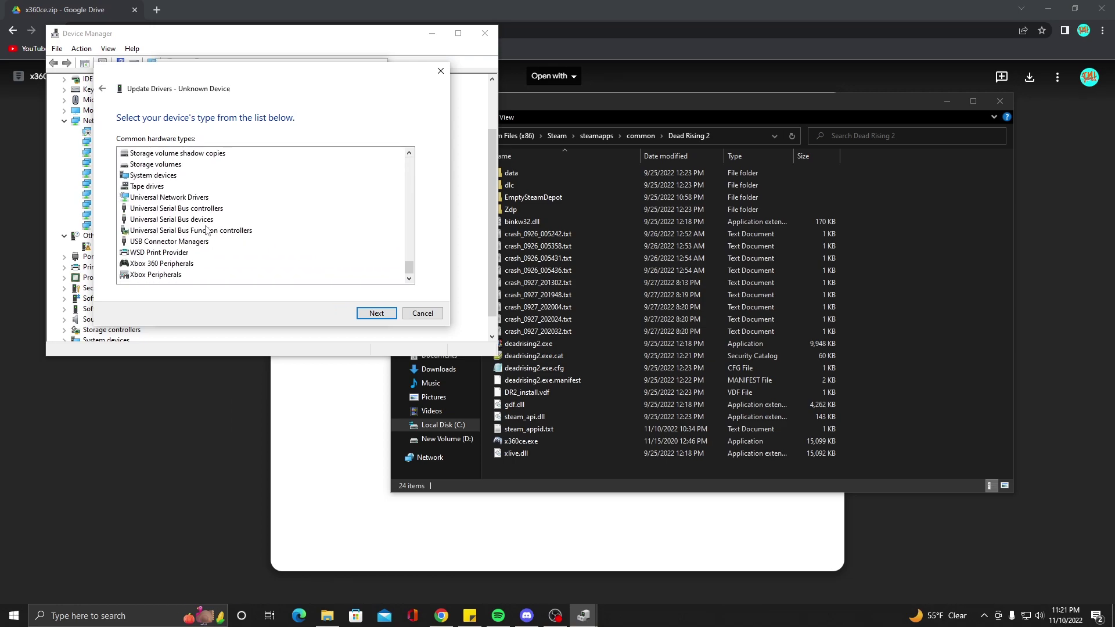
# Step: Install the Xbox 360 Wireless Receiver for Windows driver from Xbox 360 Peripherals, accepting the warning
pyautogui.doubleClick(152, 264)
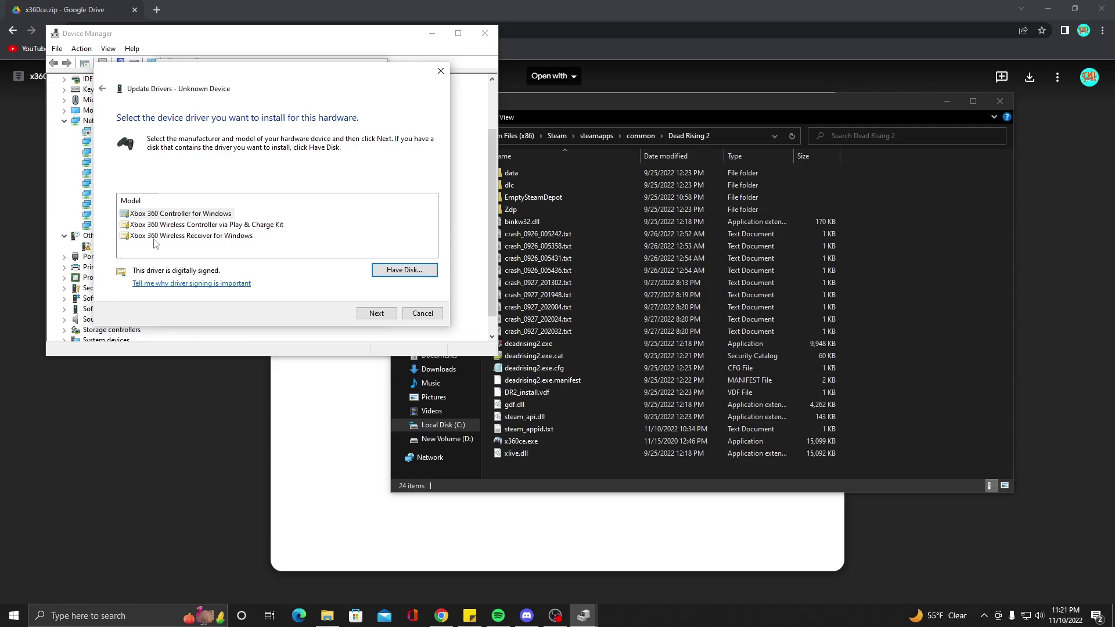
pyautogui.click(230, 240)
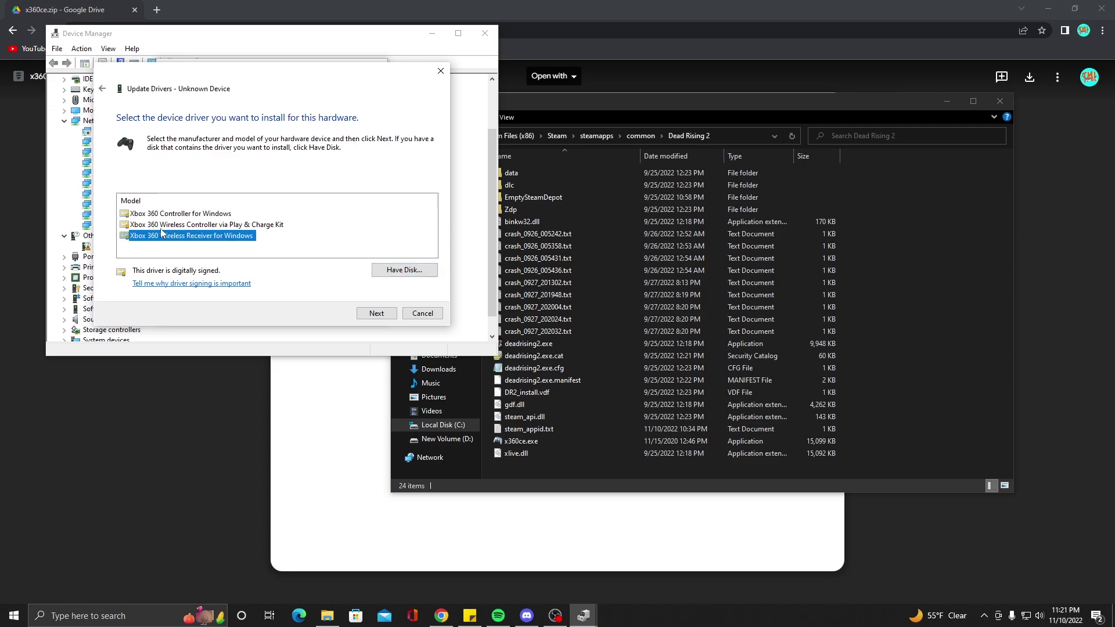
pyautogui.click(376, 314)
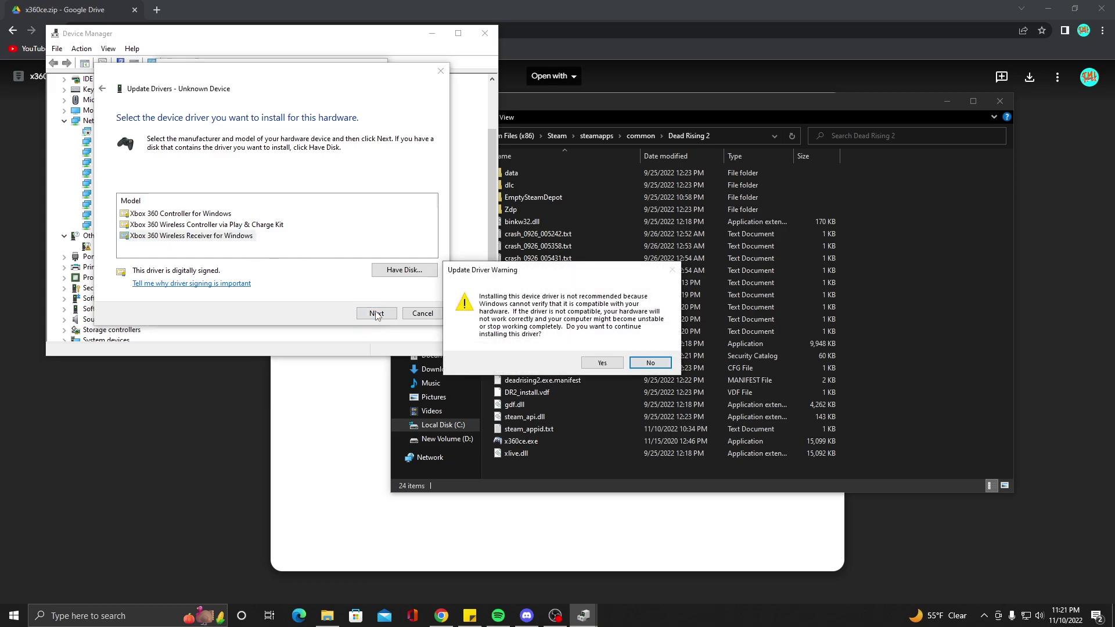
pyautogui.click(603, 363)
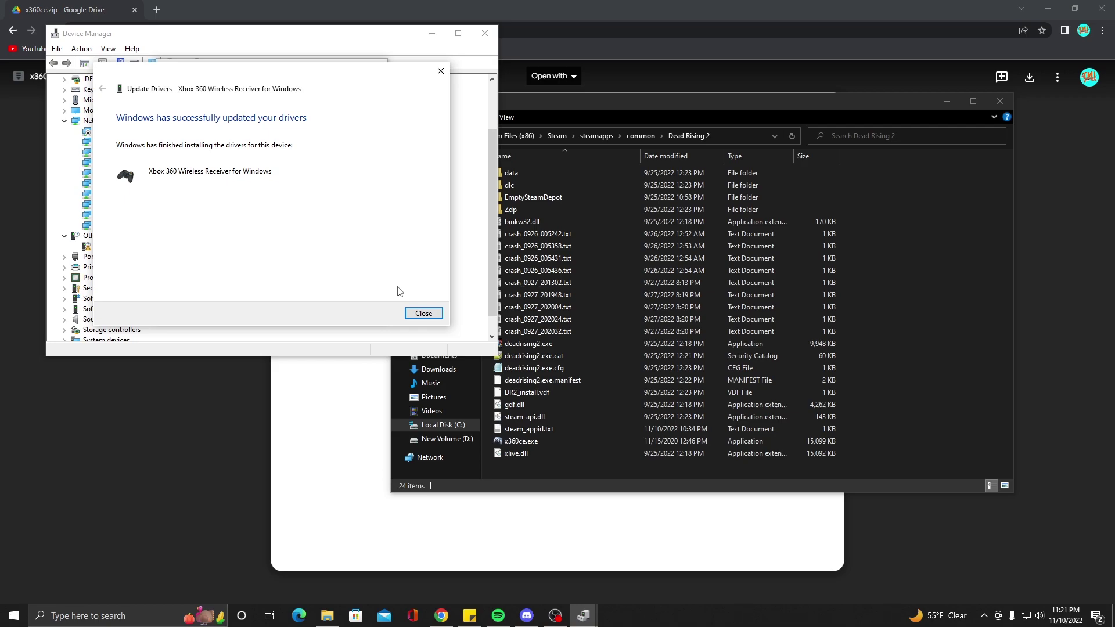
pyautogui.click(424, 313)
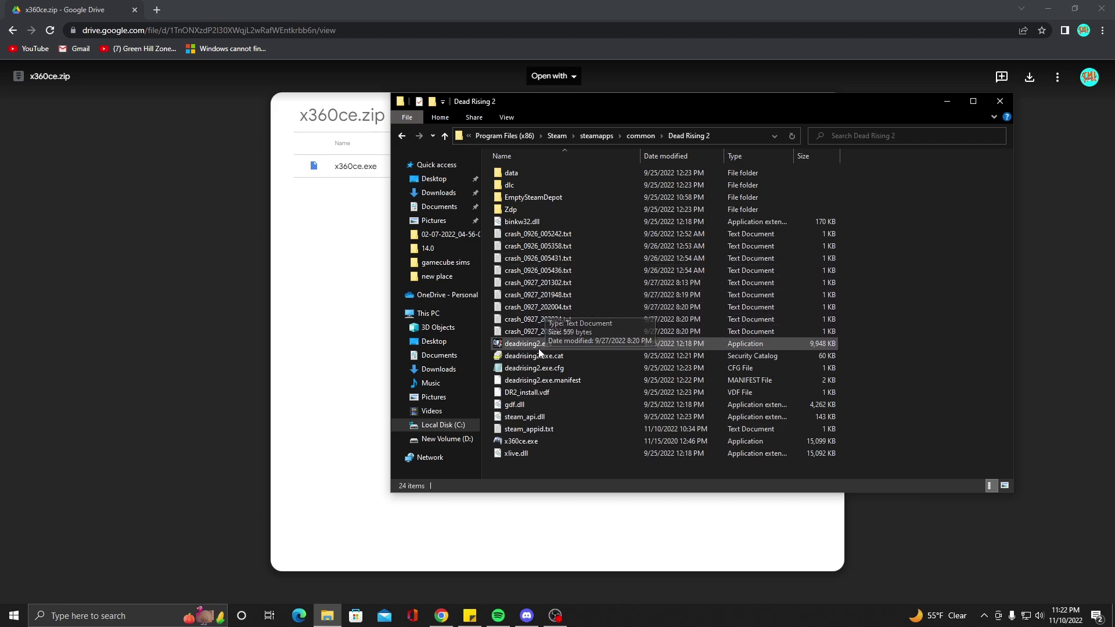
# Step: Run x360ce.exe from the Dead Rising 2 folder as administrator
pyautogui.rightClick(521, 443)
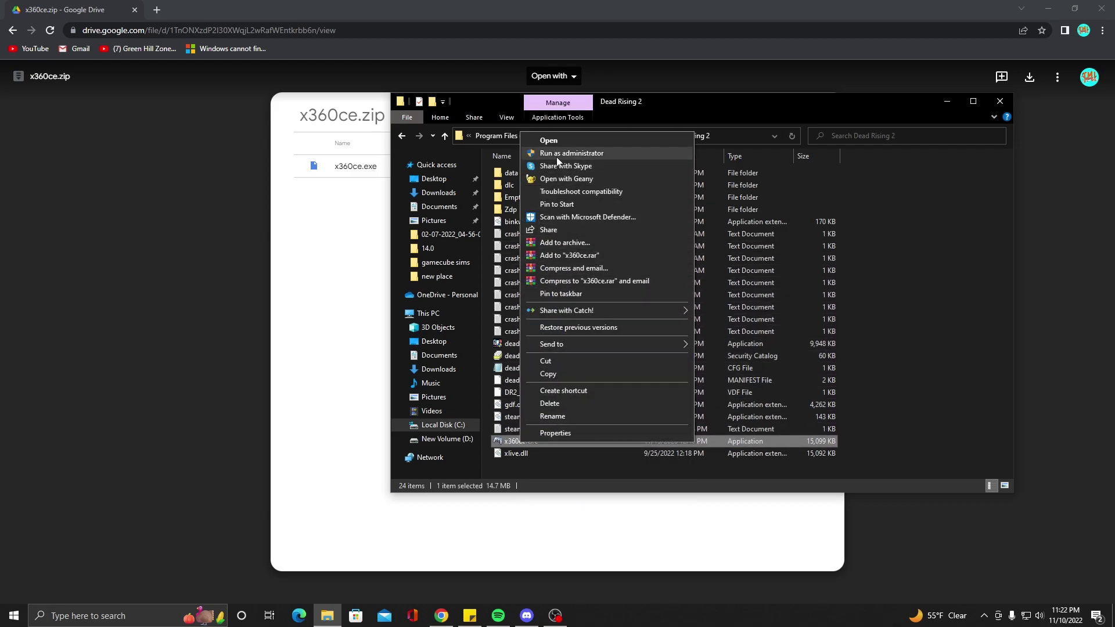
pyautogui.click(557, 154)
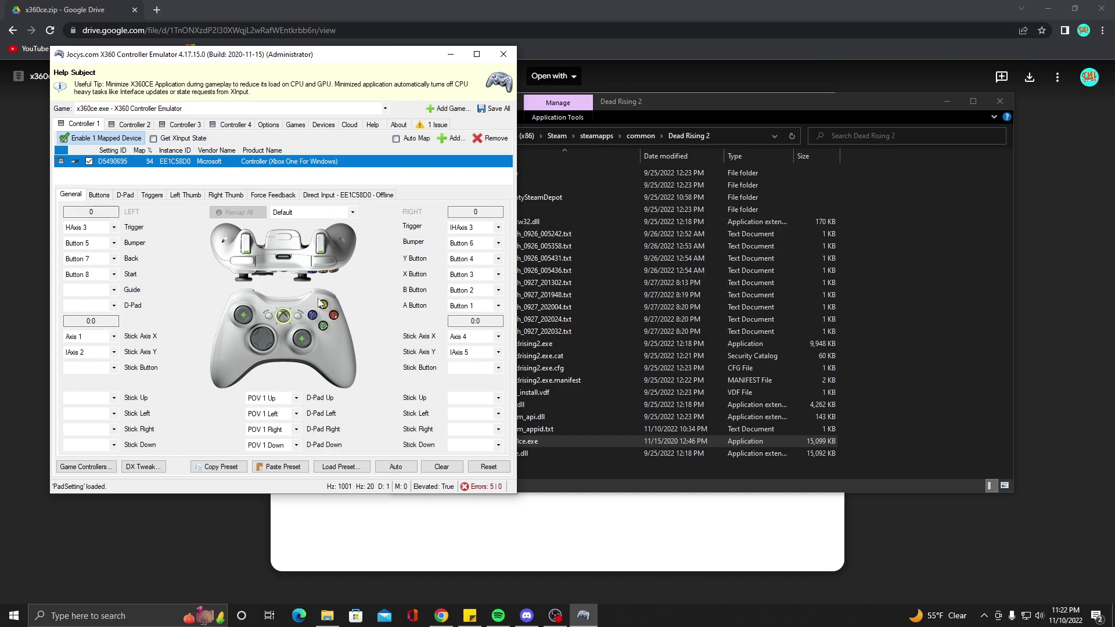
# Step: Remove the mapped Xbox One controller from Controller 1, keeping the x360ce.exe profile
pyautogui.click(314, 163)
pyautogui.click(490, 138)
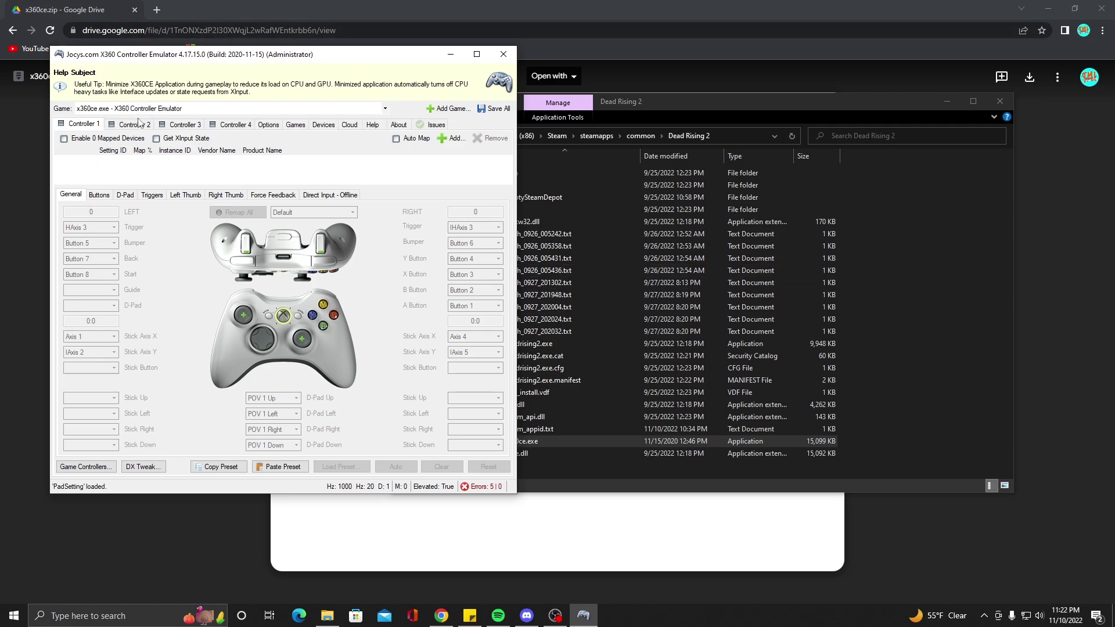
pyautogui.click(201, 109)
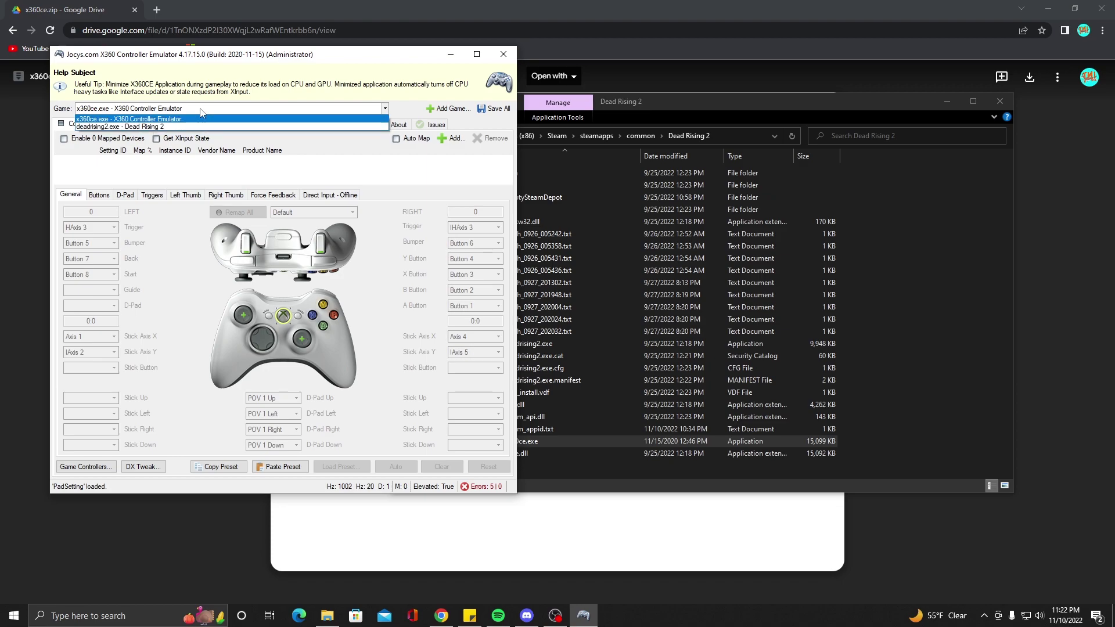
pyautogui.click(202, 109)
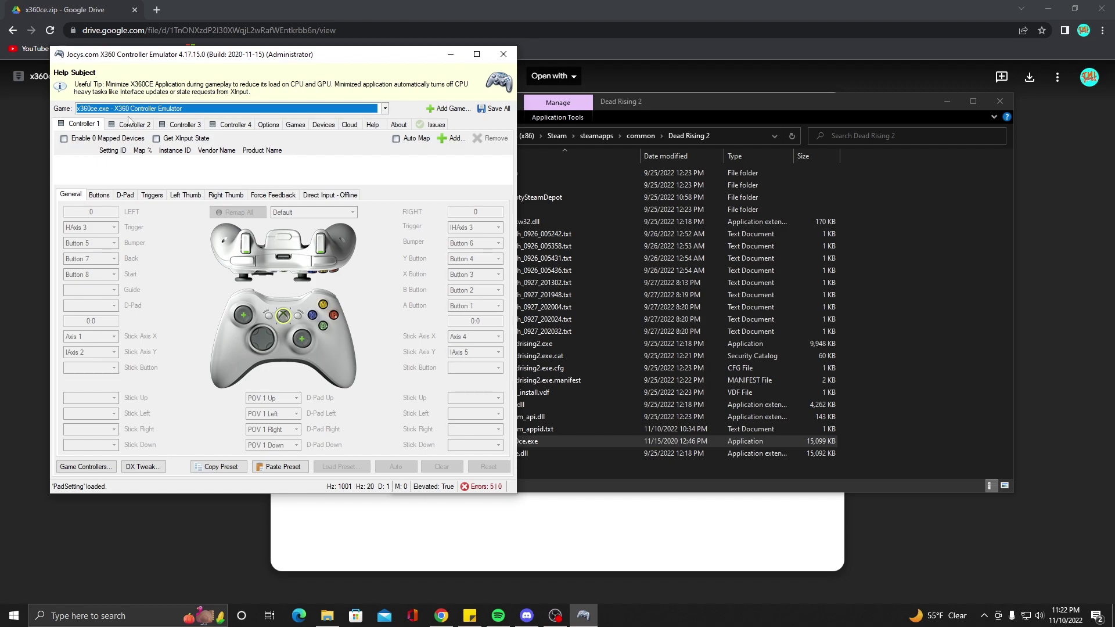
# Step: Check the game profile list without changing it, then close x360ce
pyautogui.click(358, 110)
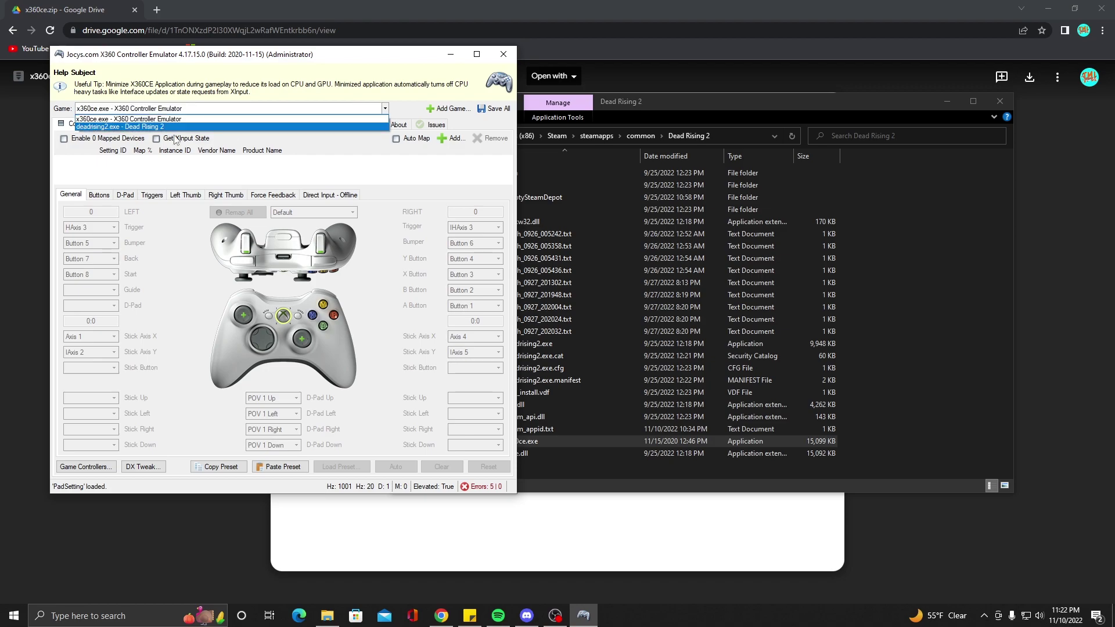
pyautogui.click(163, 116)
pyautogui.click(161, 169)
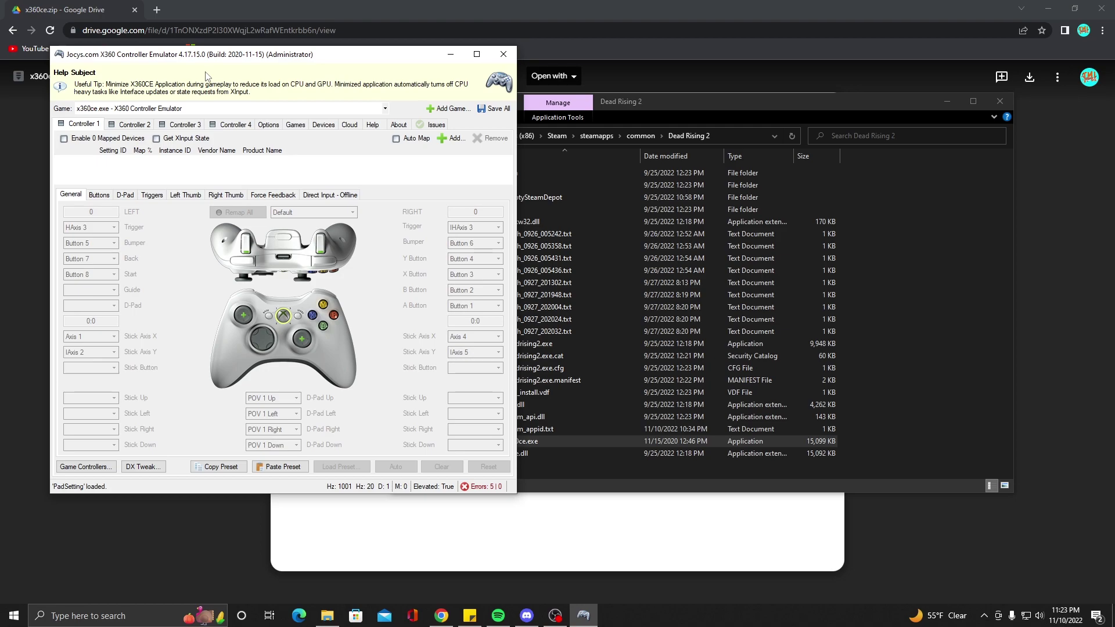
pyautogui.click(503, 54)
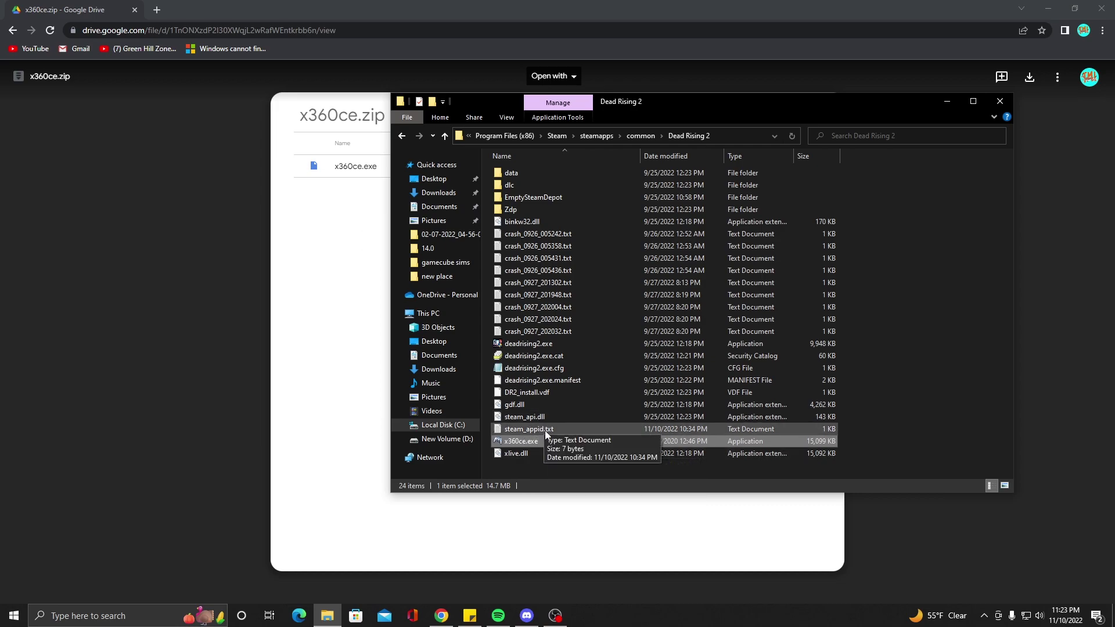
# Step: Relaunch x360ce.exe as administrator and move its window up and to the left
pyautogui.doubleClick(519, 445)
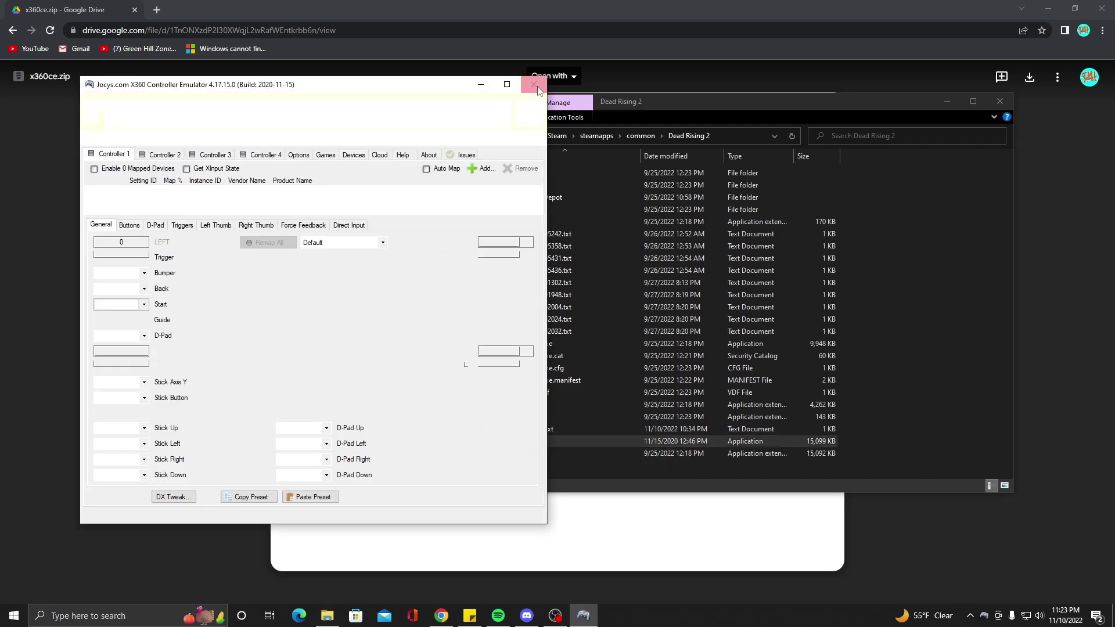
pyautogui.click(534, 85)
pyautogui.rightClick(522, 443)
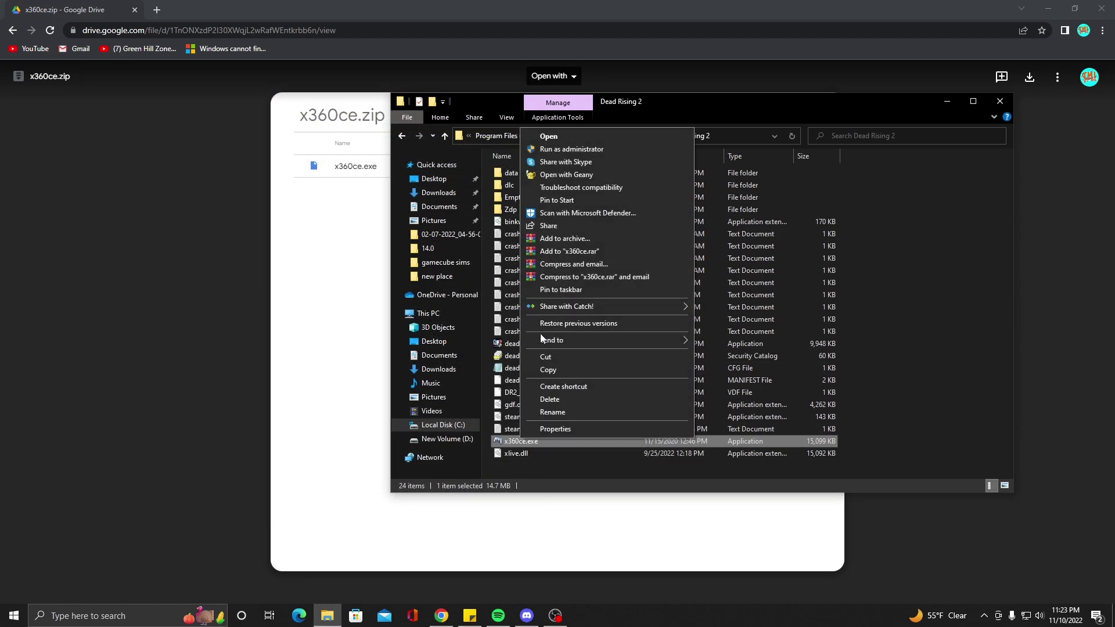
pyautogui.click(558, 150)
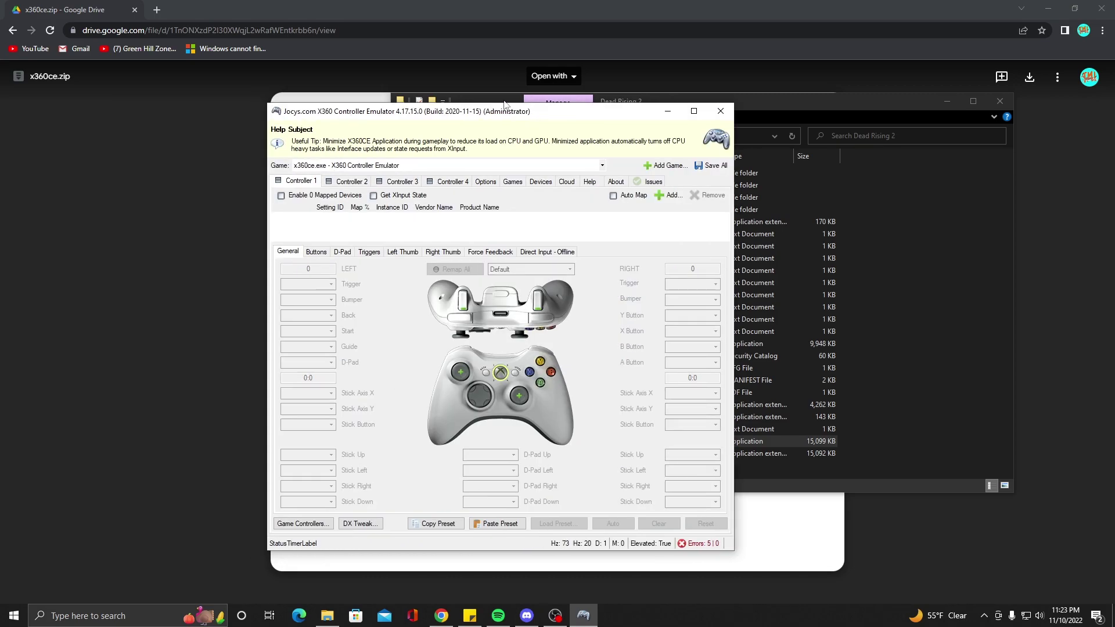
pyautogui.moveTo(497, 120); pyautogui.dragTo(356, 109)
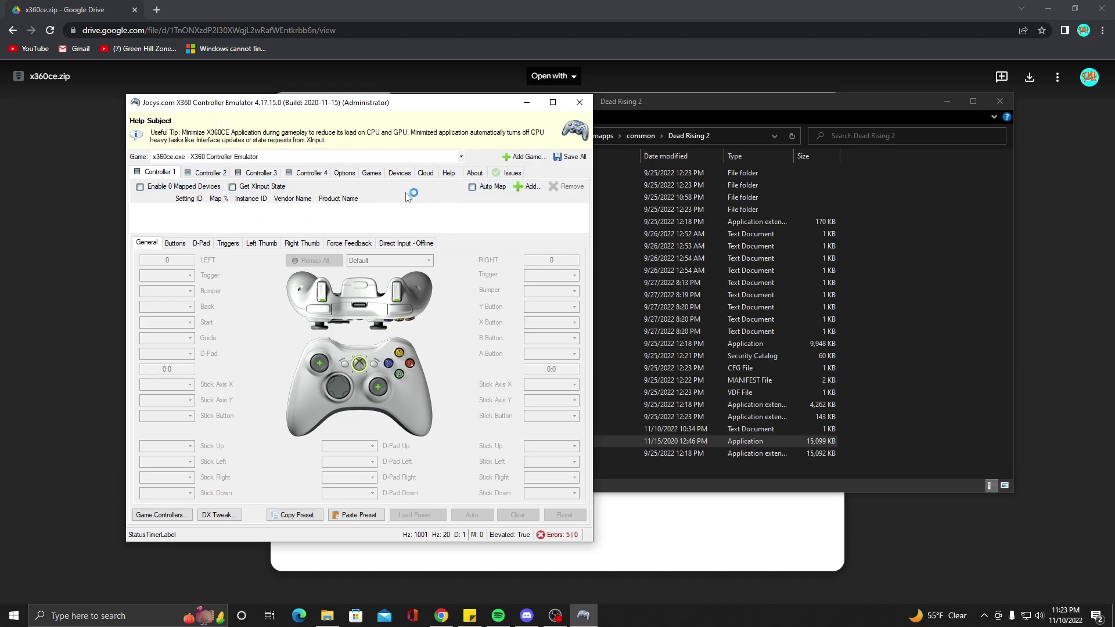
# Step: Add the XBOX 360 For Windows controller to Controller 1 instead of the Xbox One controller
pyautogui.click(530, 187)
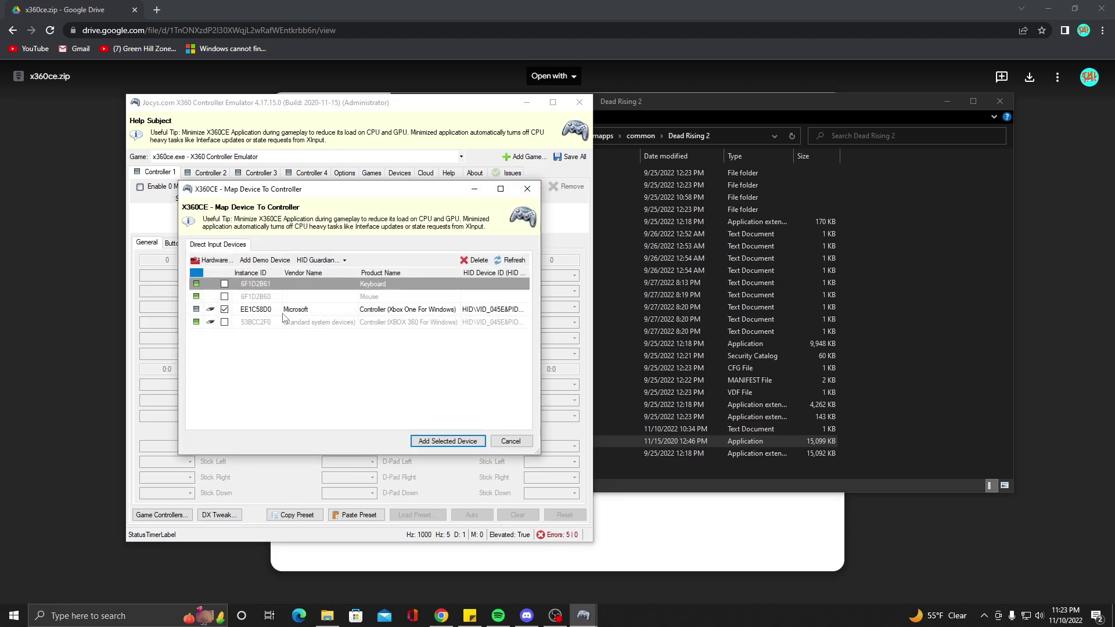
pyautogui.click(224, 309)
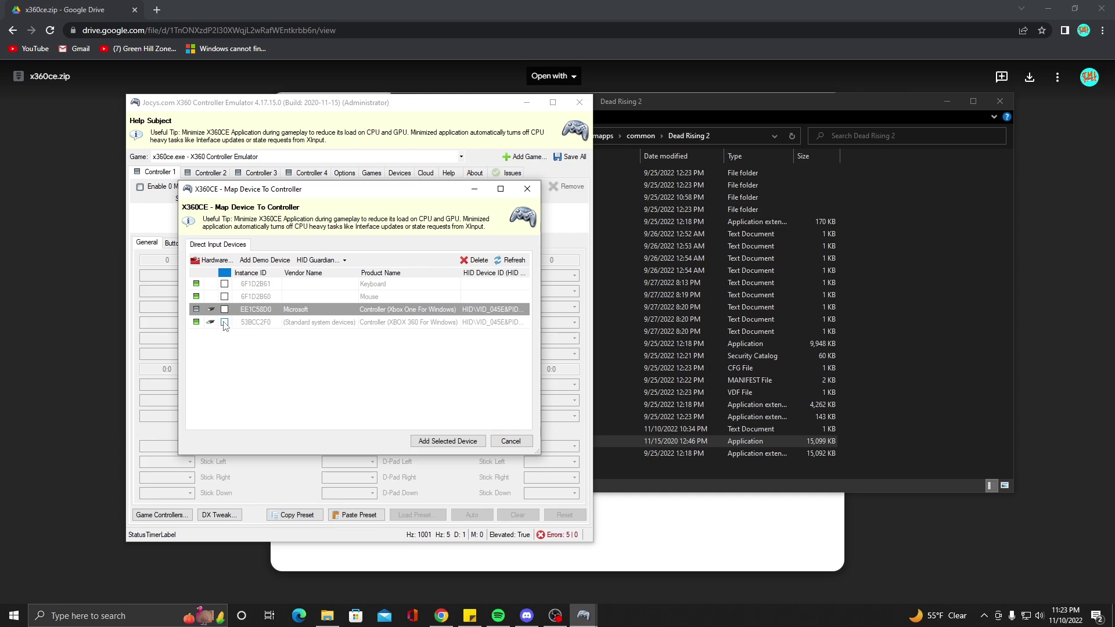
pyautogui.click(226, 322)
pyautogui.click(349, 322)
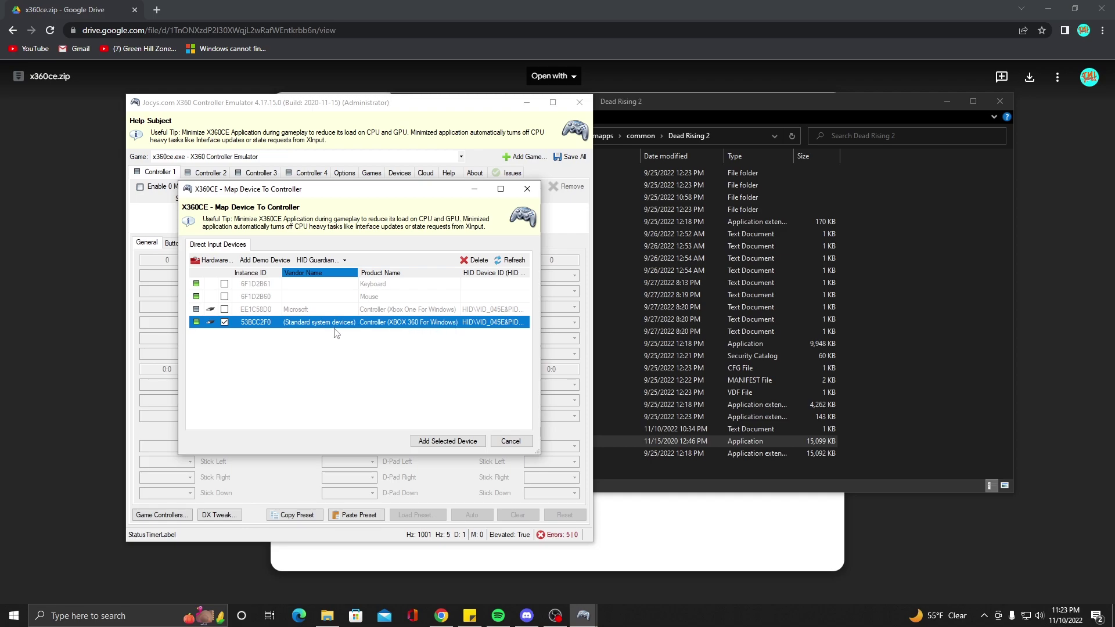
pyautogui.click(434, 441)
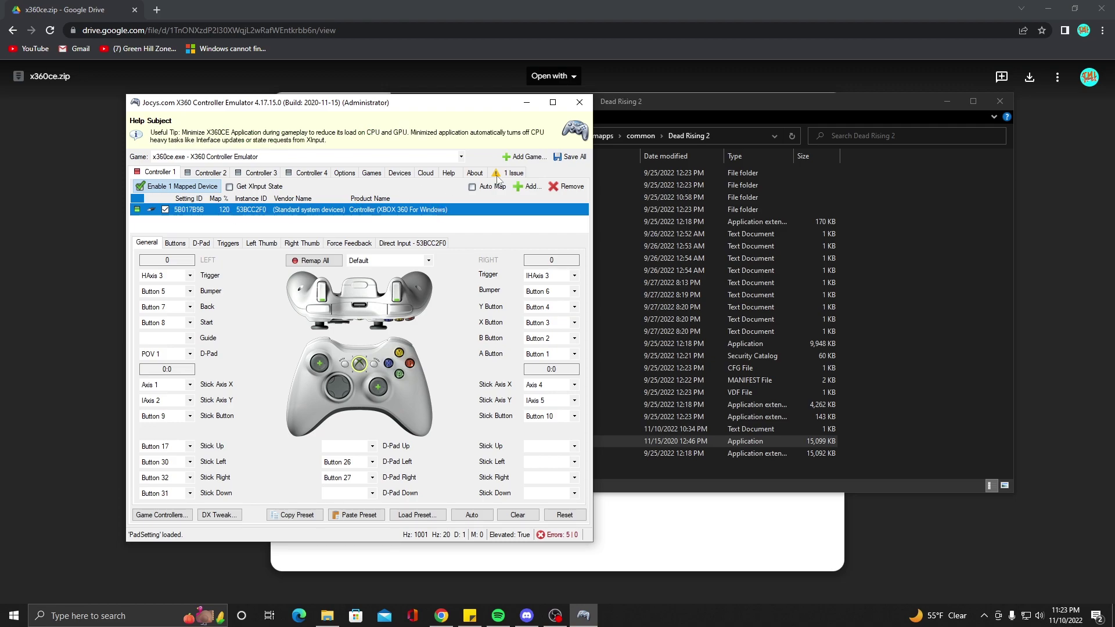
pyautogui.click(531, 186)
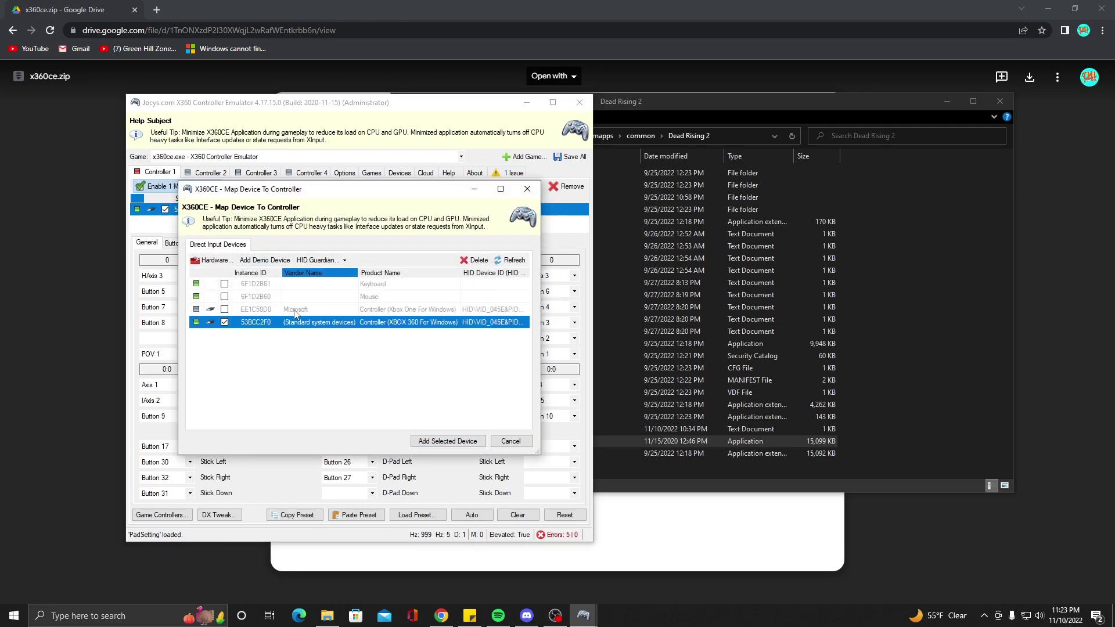
pyautogui.click(526, 189)
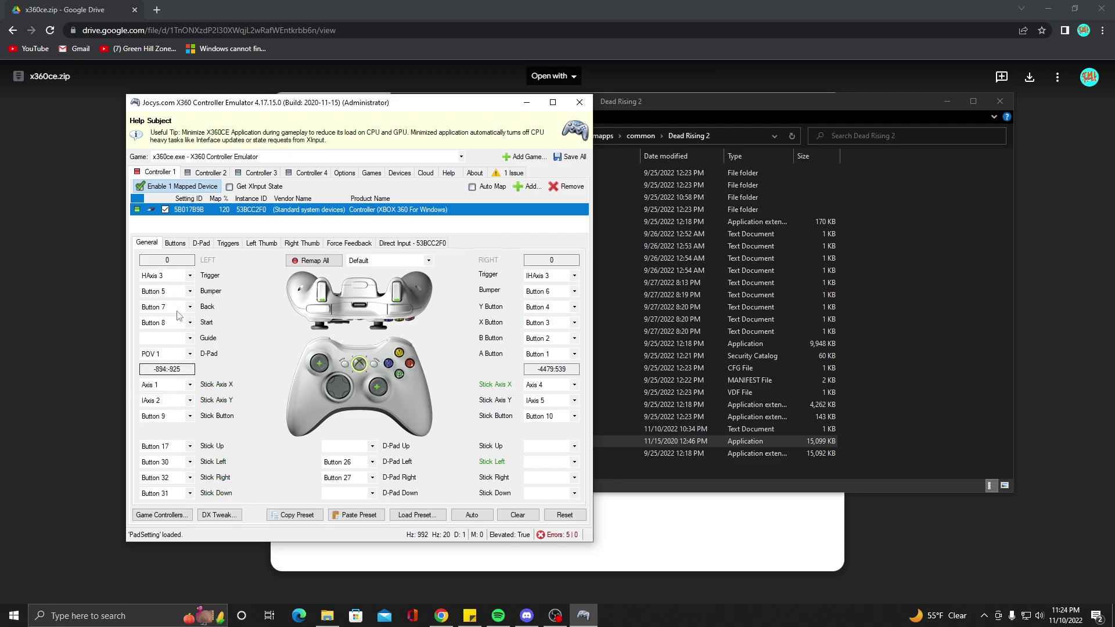
# Step: Record new inputs for the left trigger and left bumper
pyautogui.click(190, 276)
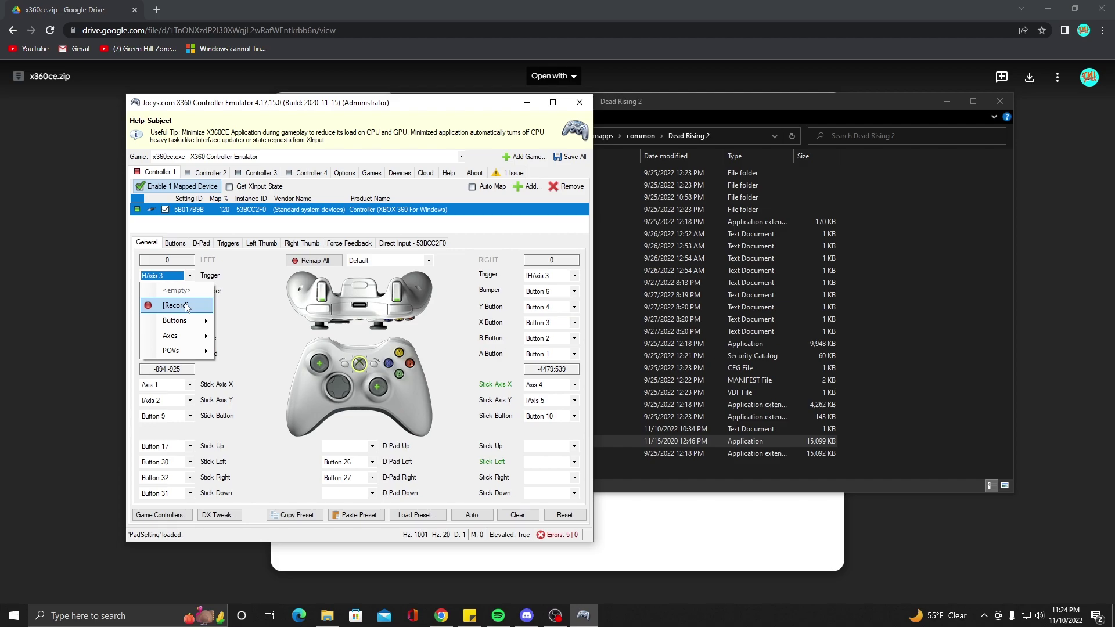
pyautogui.click(187, 306)
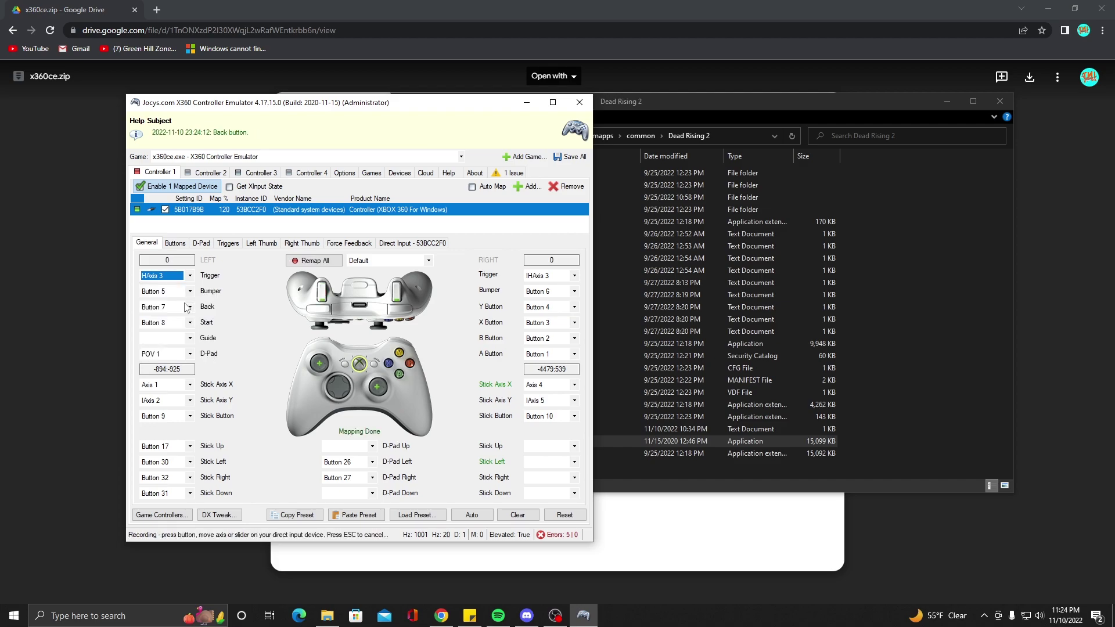
pyautogui.click(190, 291)
pyautogui.click(182, 323)
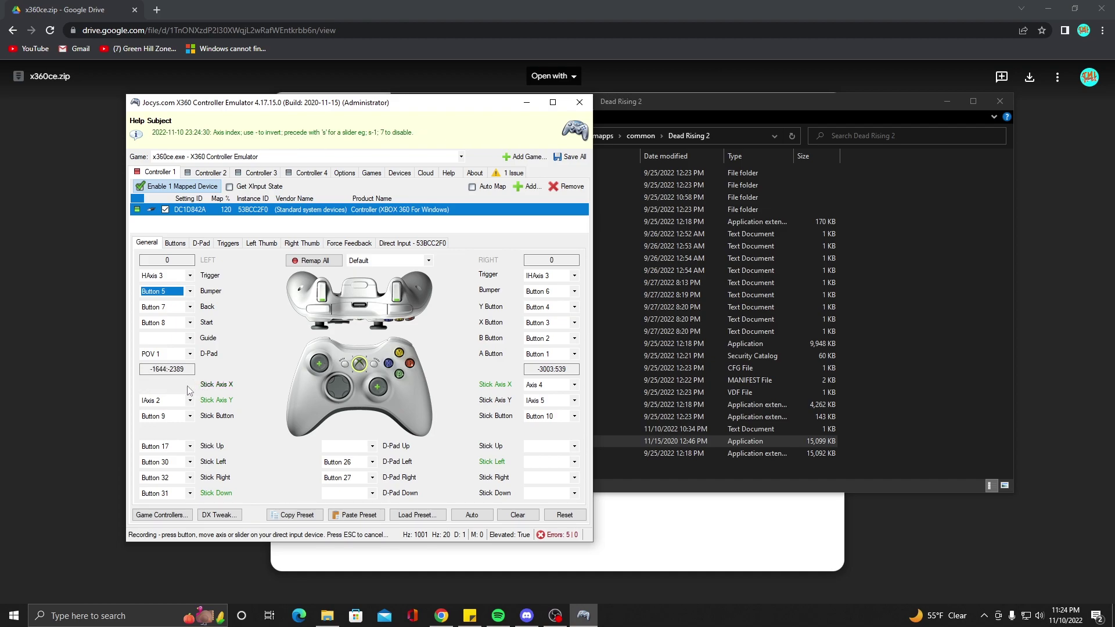
# Step: Re-record the left stick X and Y axes as Axis 1 and IAxis 2
pyautogui.click(190, 384)
pyautogui.click(254, 384)
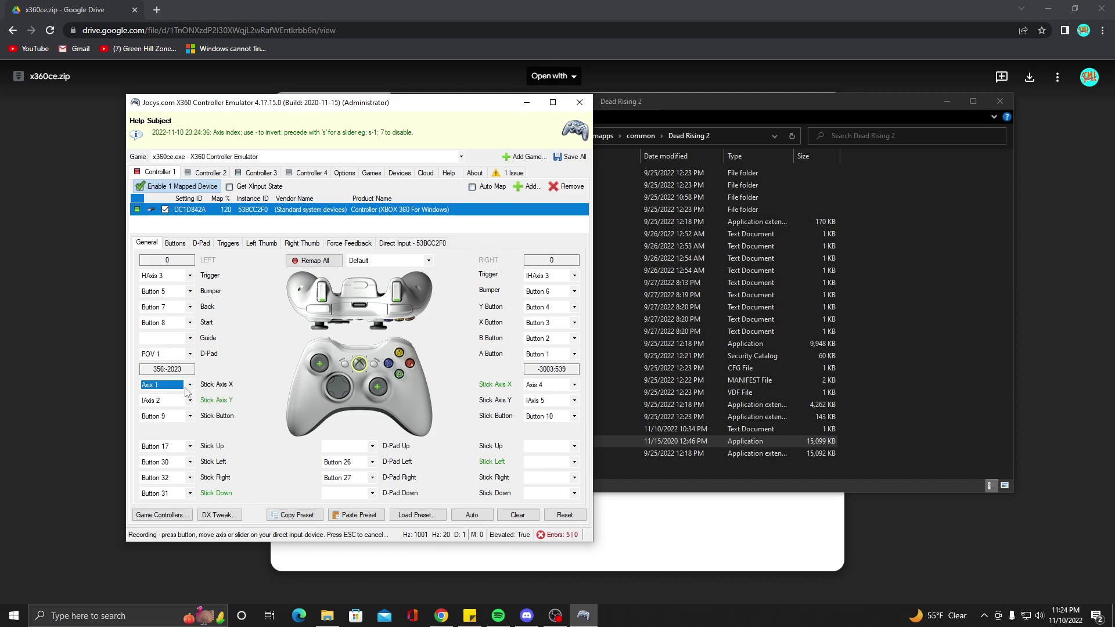
pyautogui.click(190, 386)
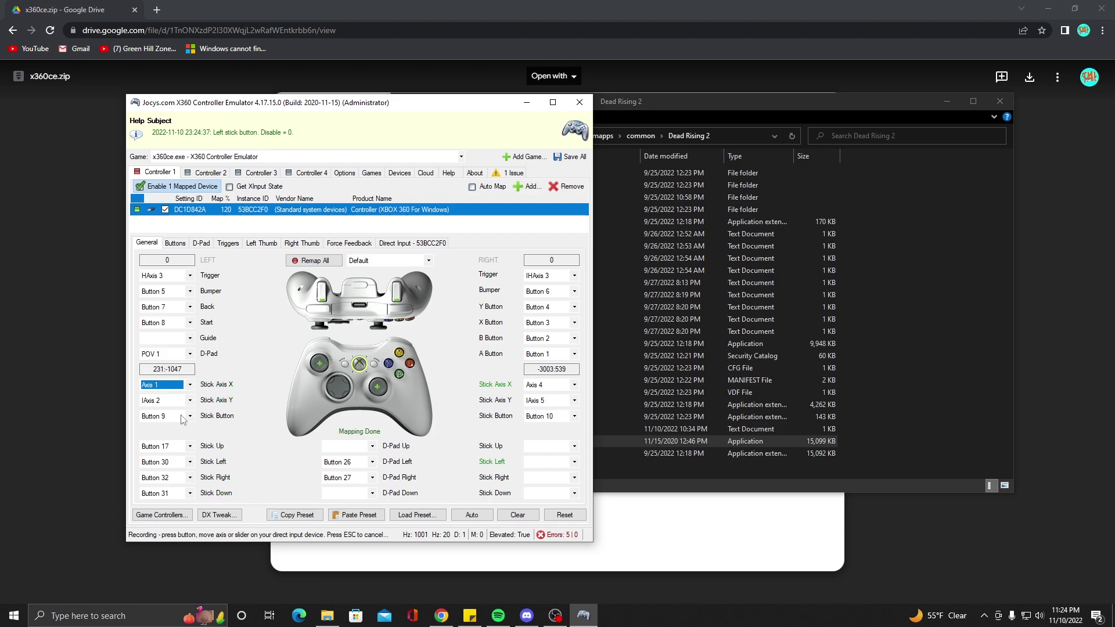
pyautogui.click(175, 401)
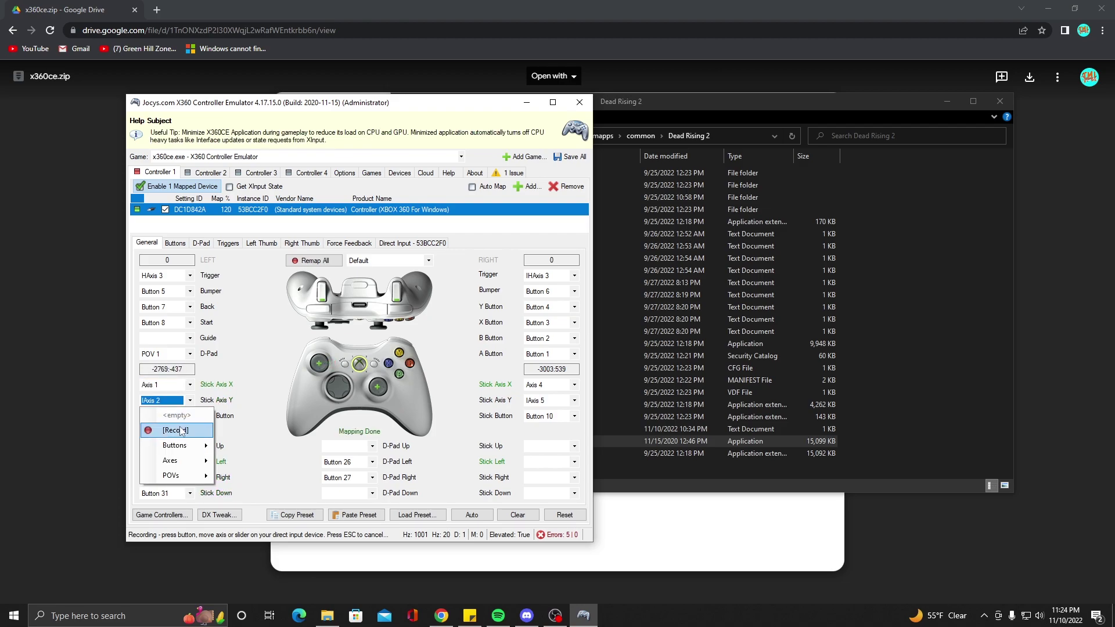
pyautogui.click(182, 431)
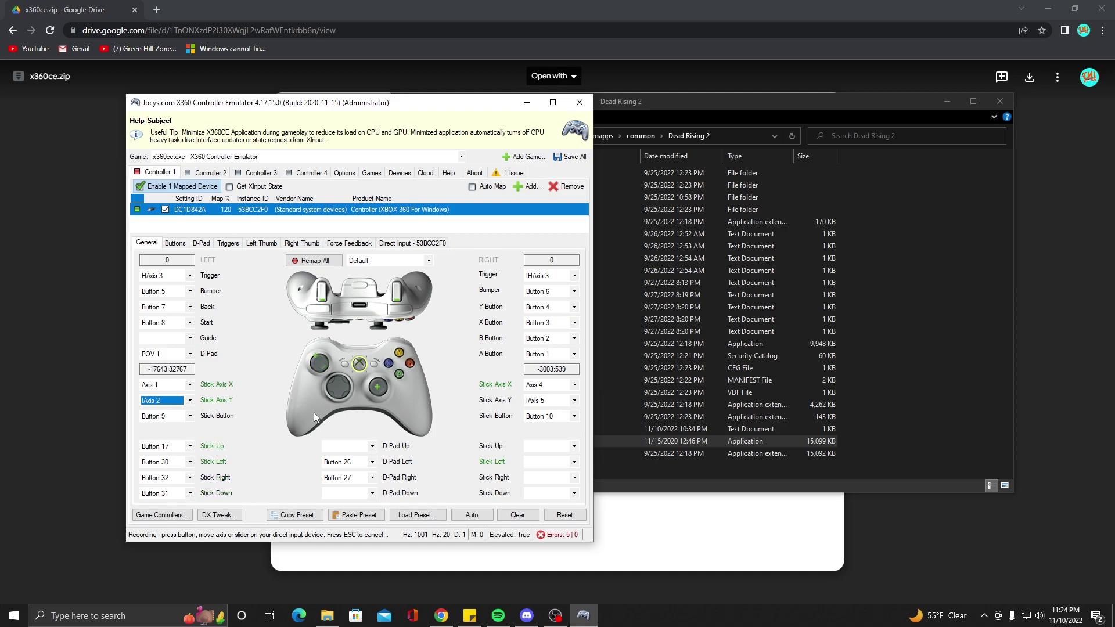
# Step: Record the D-Pad Up, Left, Right and Down combos as POV 1 Up, Left, Right and Down
pyautogui.click(373, 447)
pyautogui.click(353, 477)
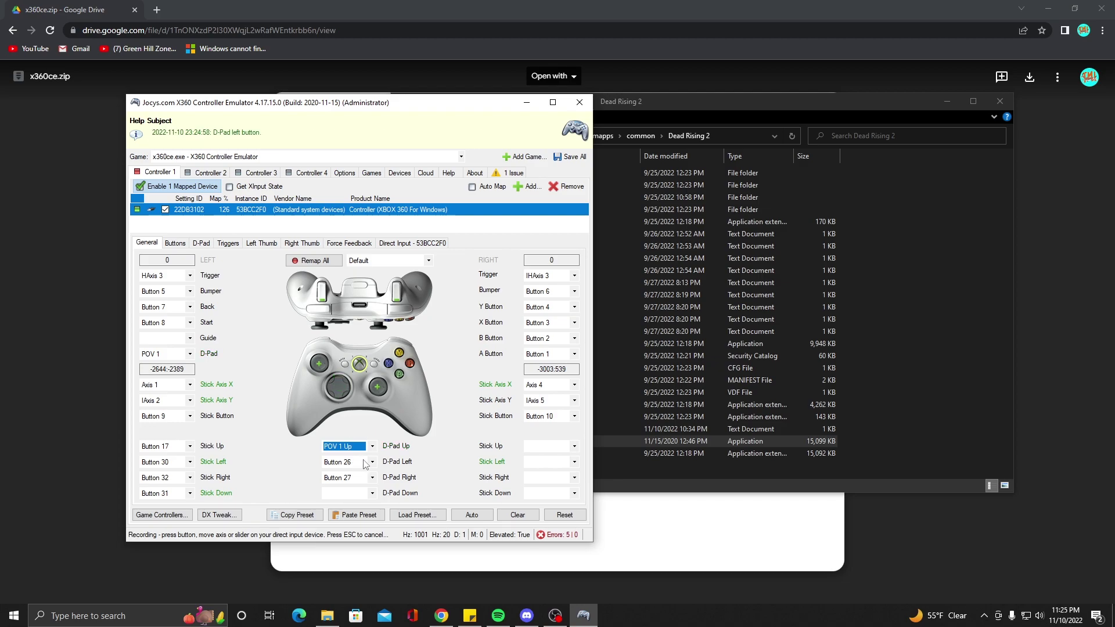
pyautogui.click(366, 463)
pyautogui.click(360, 493)
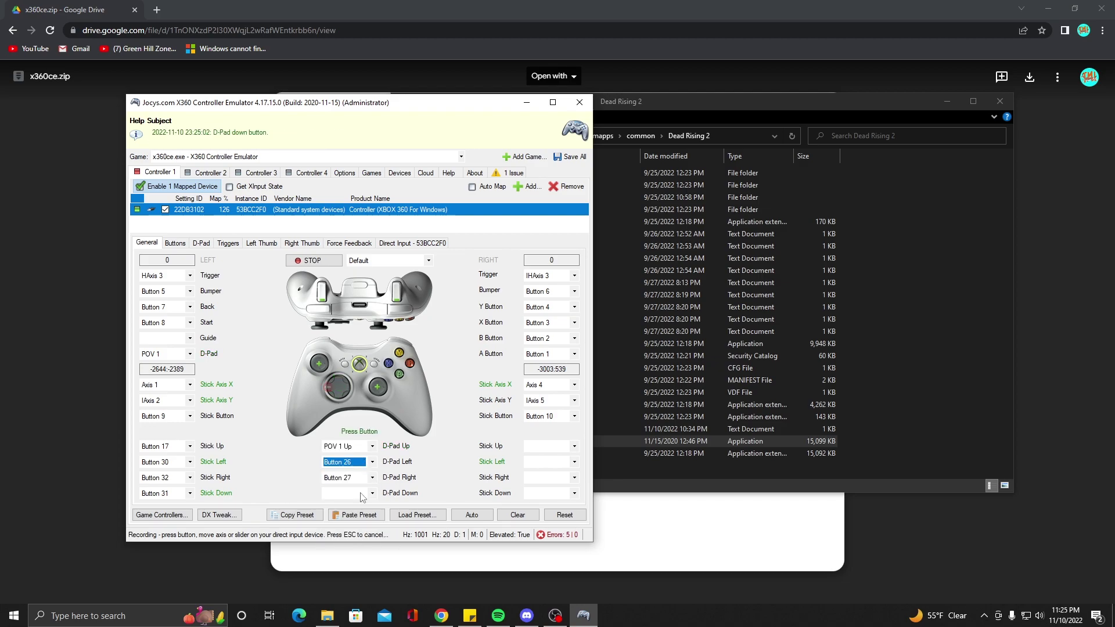
pyautogui.click(366, 477)
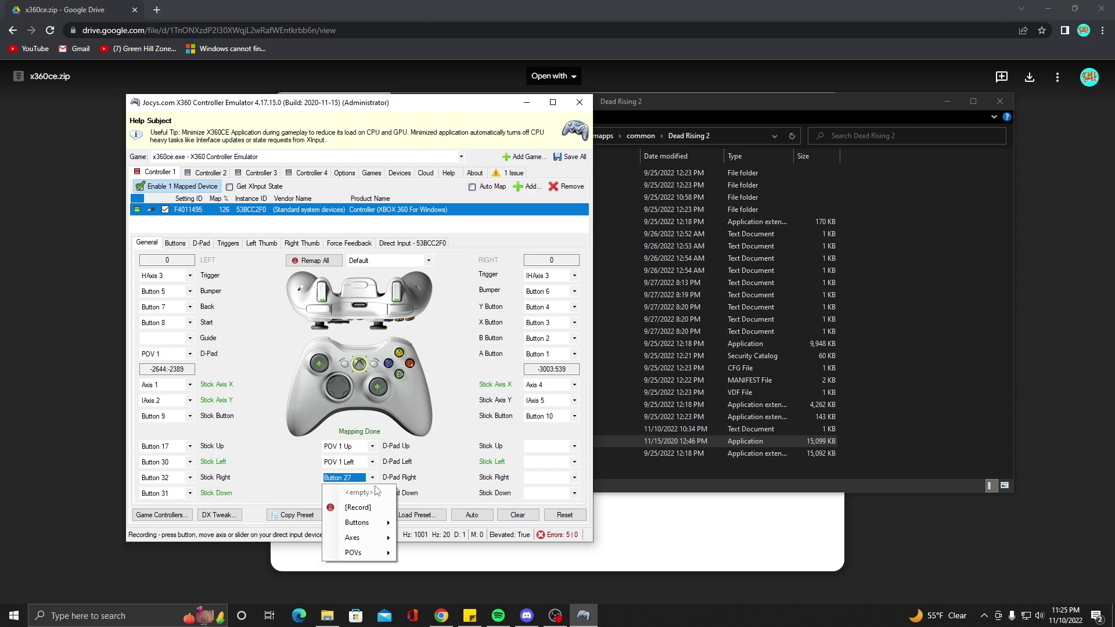
pyautogui.click(373, 508)
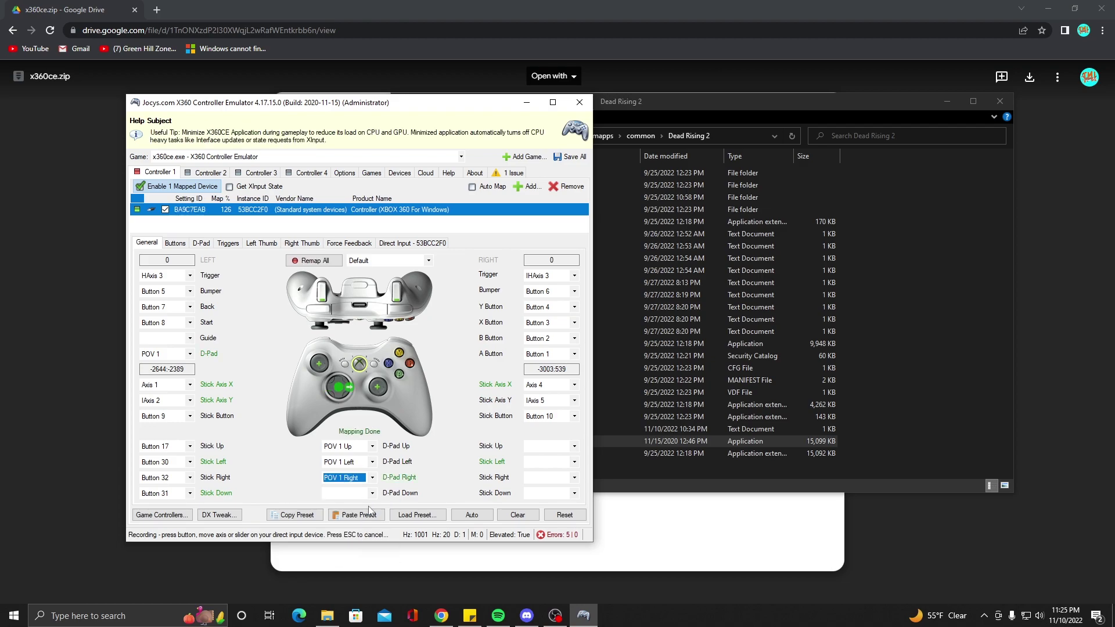
pyautogui.click(368, 495)
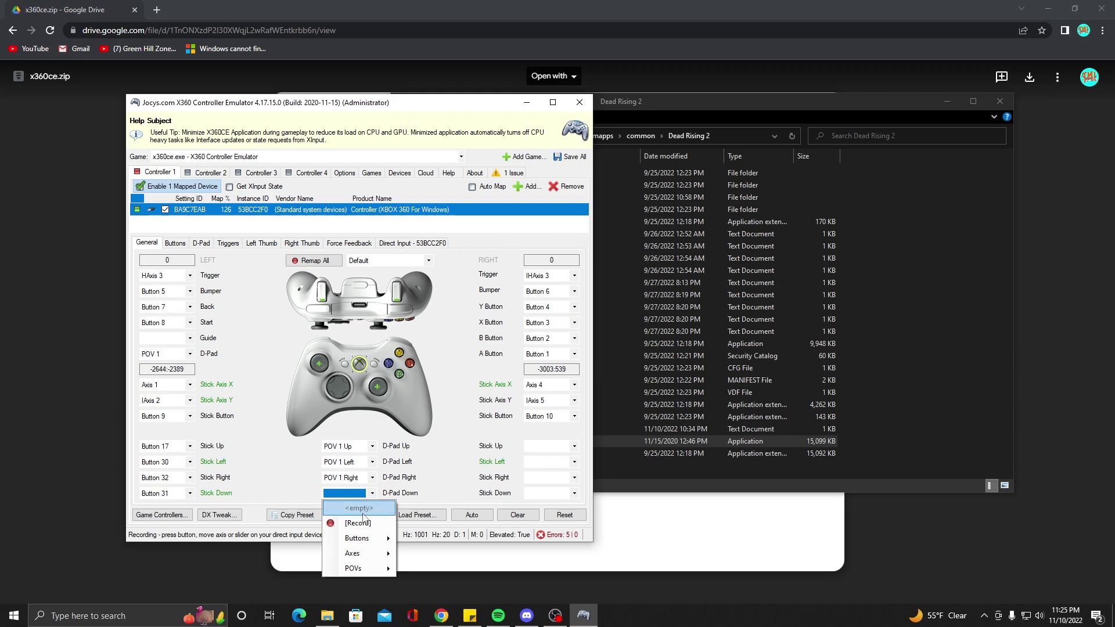
pyautogui.click(358, 523)
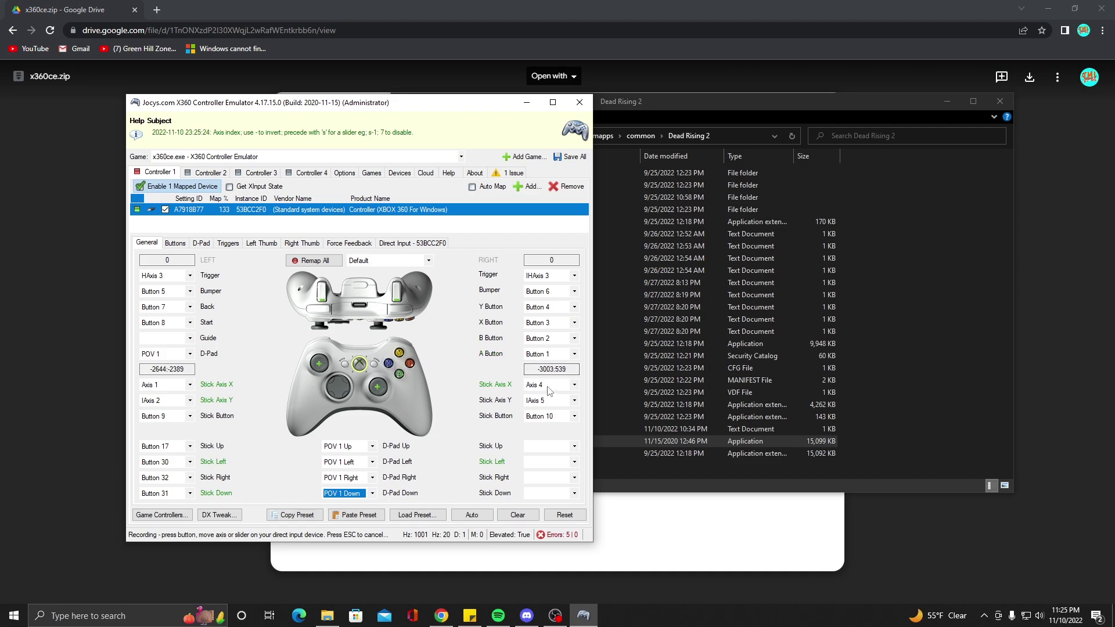
# Step: Re-record the right stick axes and both stick buttons (Buttons 9 and 10), then Save All
pyautogui.click(574, 385)
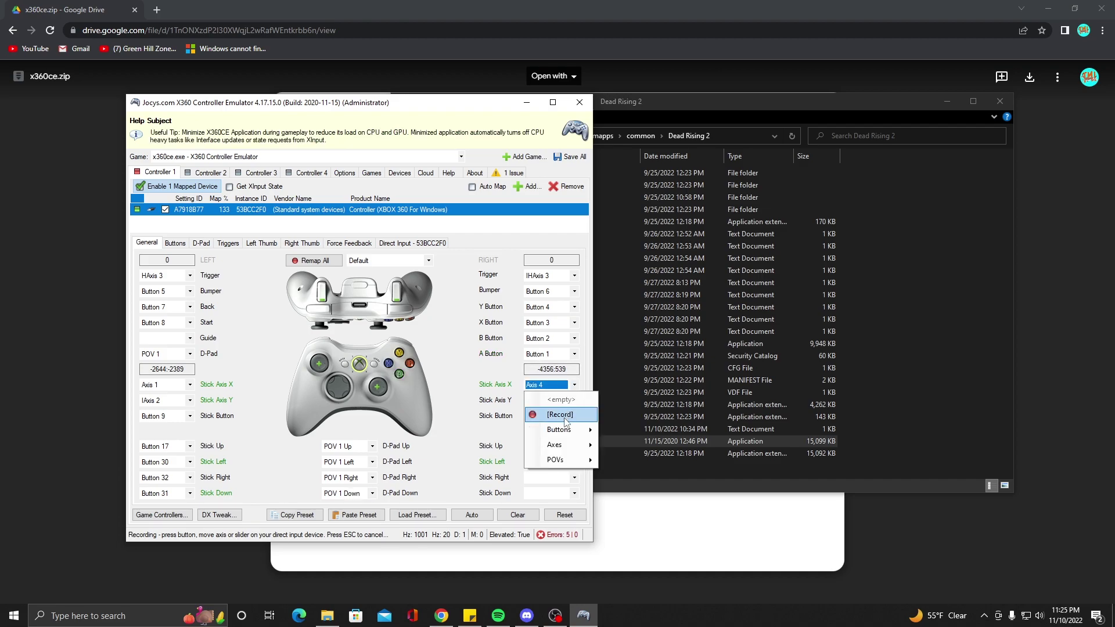
pyautogui.click(565, 416)
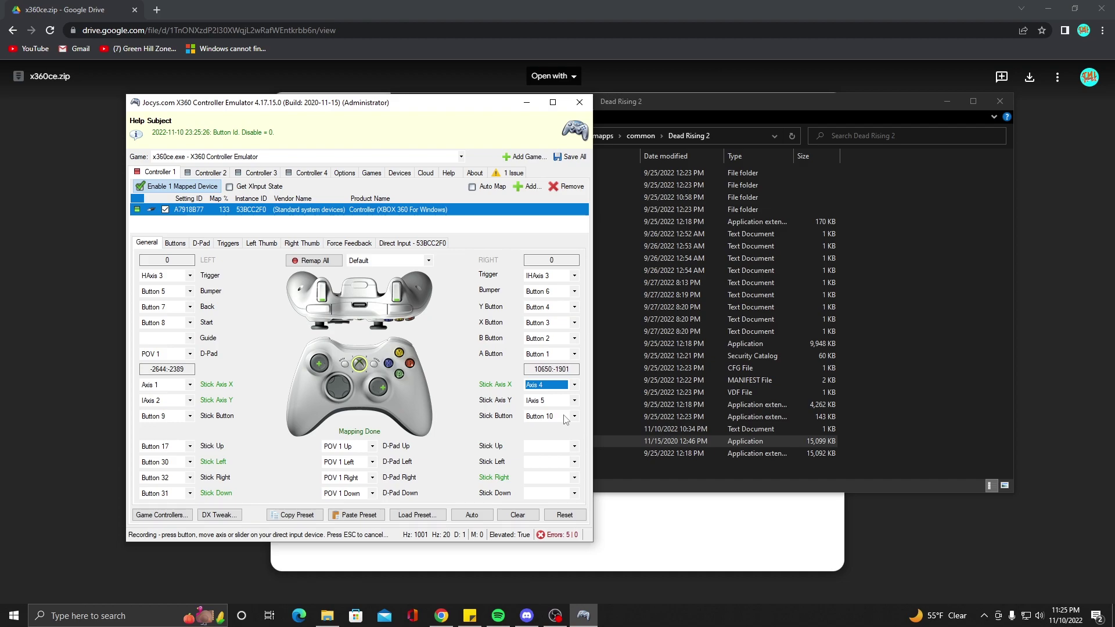
pyautogui.click(573, 401)
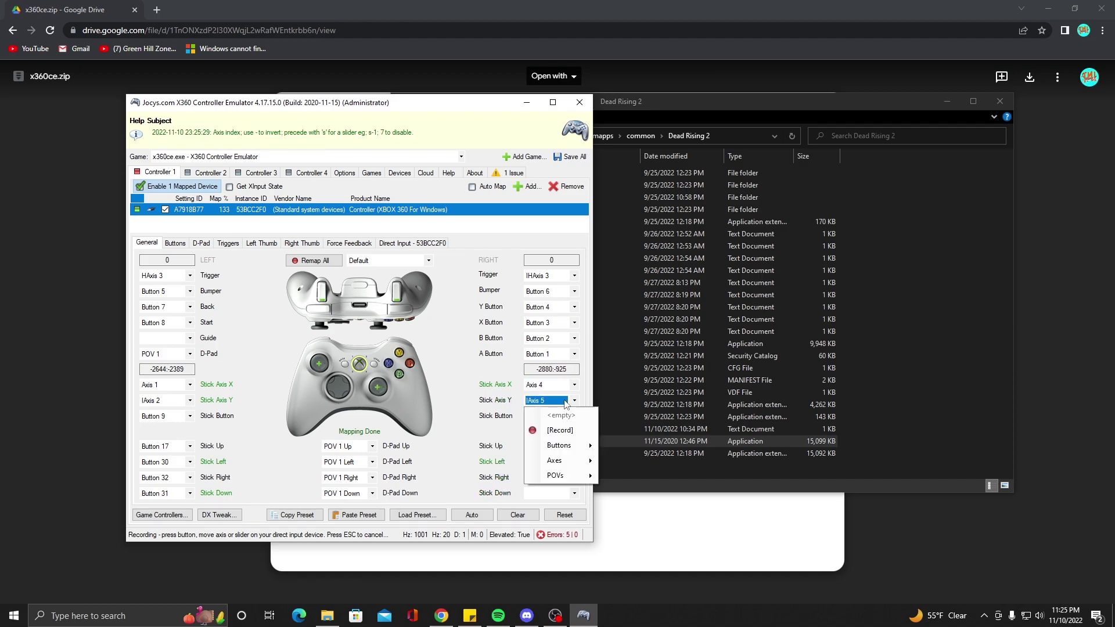
pyautogui.click(573, 416)
pyautogui.click(561, 447)
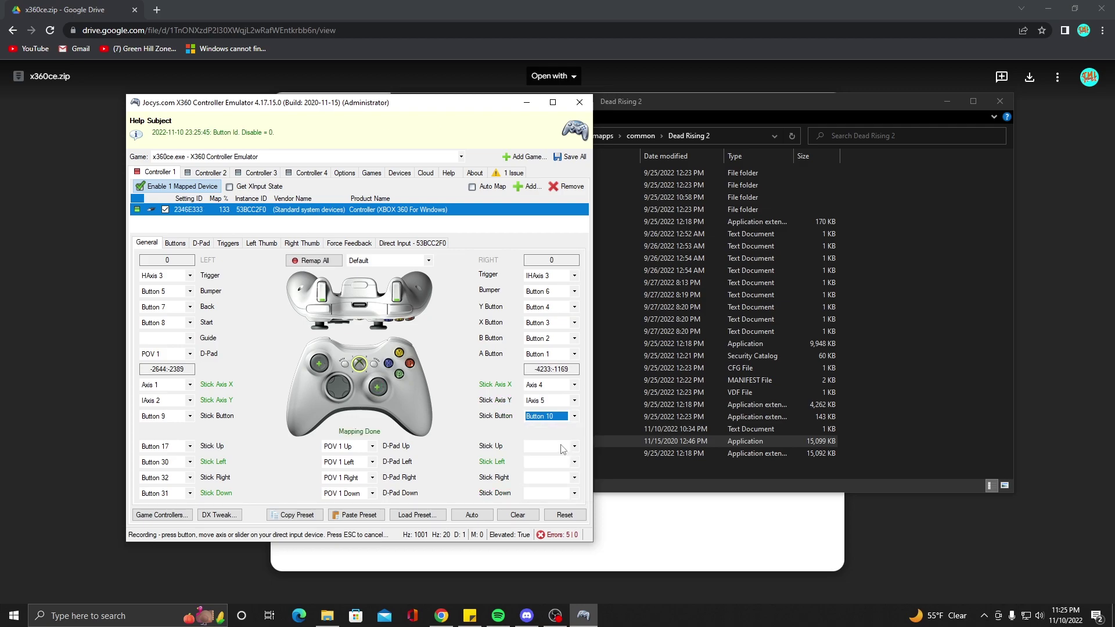
pyautogui.click(189, 416)
pyautogui.click(175, 437)
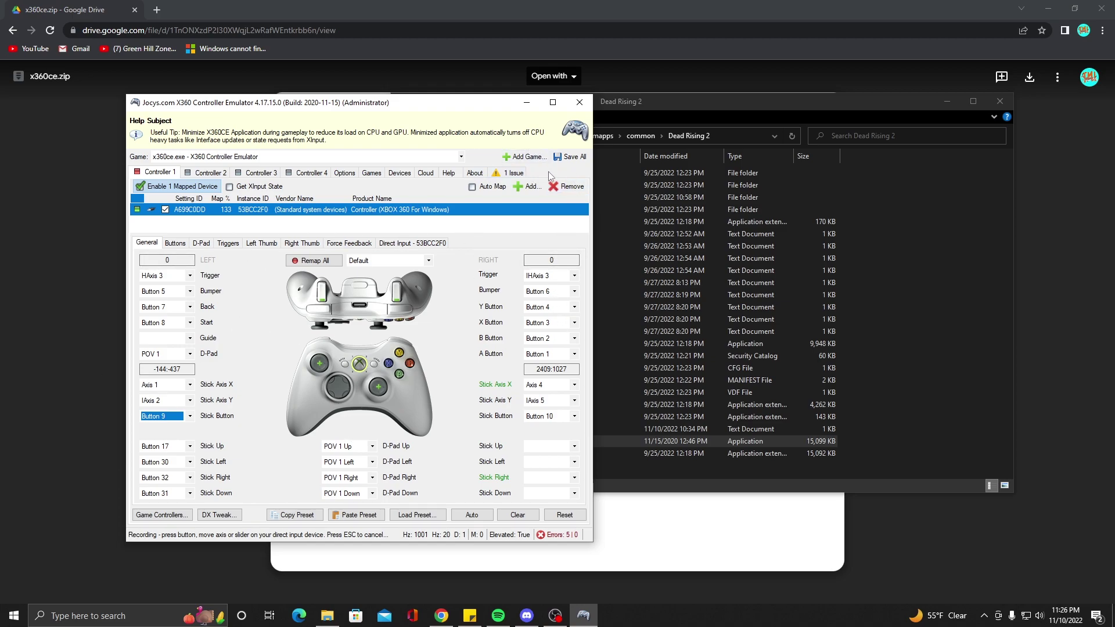
pyautogui.click(570, 159)
# Step: Bring the Dead Rising 2 folder forward and launch the game to its START title screen
pyautogui.click(978, 292)
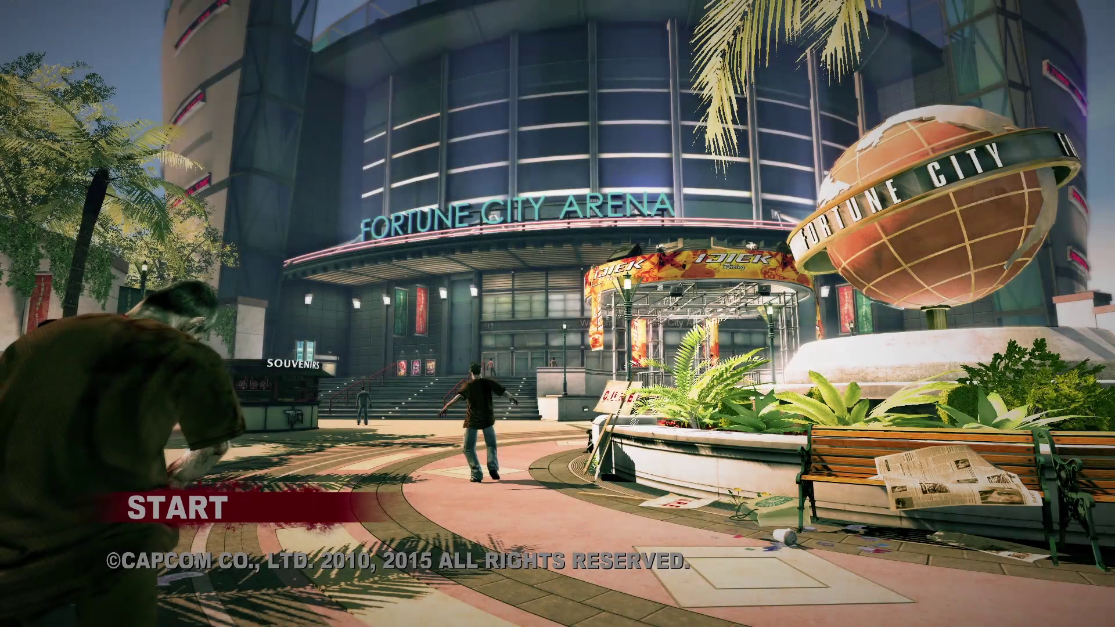
# Step: Go to Options > PC Settings, confirm Controller reads Enable, then escape to the main menu
pyautogui.press('Return')
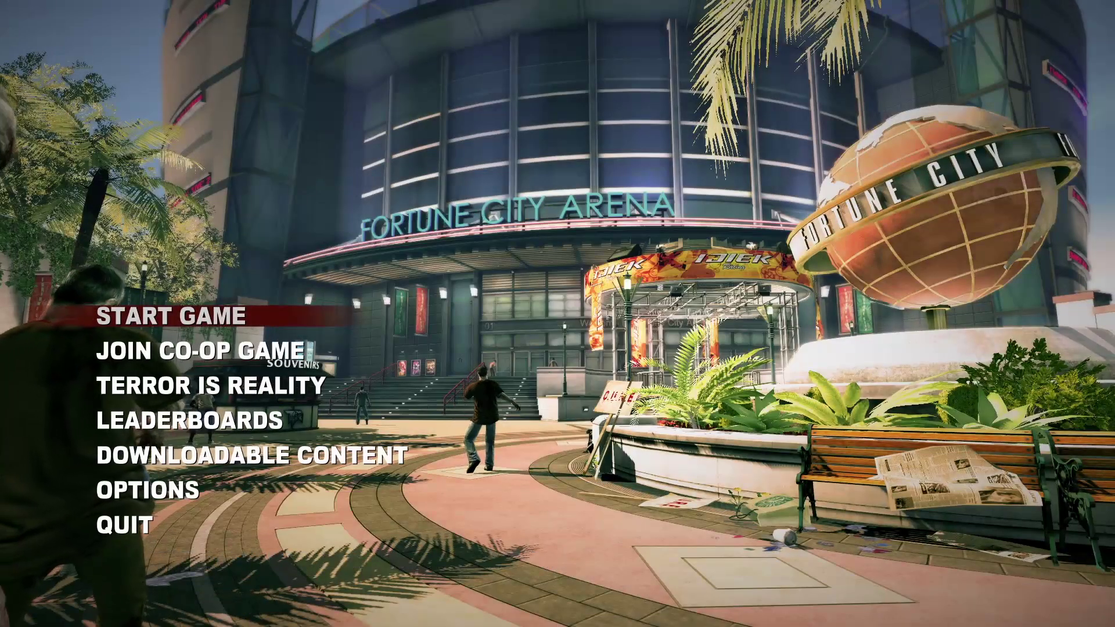
pyautogui.press('Down')
pyautogui.press('Down')
pyautogui.press('Down')
pyautogui.press('Down')
pyautogui.press('Down')
pyautogui.press('Return')
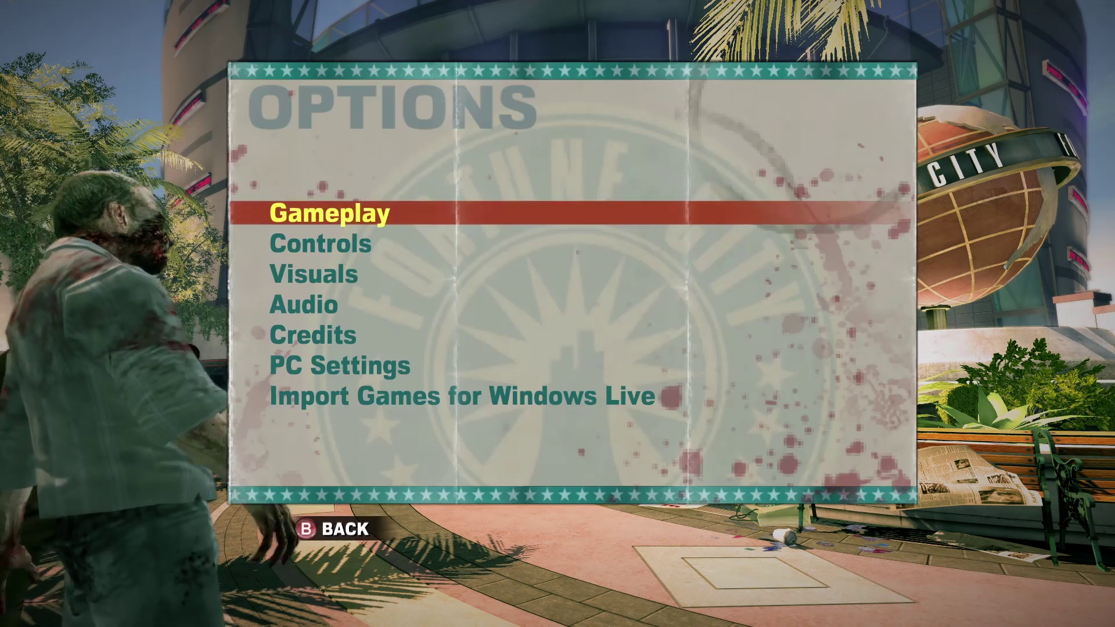
pyautogui.press('Down')
pyautogui.press('Down')
pyautogui.press('Down')
pyautogui.press('Down')
pyautogui.press('Down')
pyautogui.press('Return')
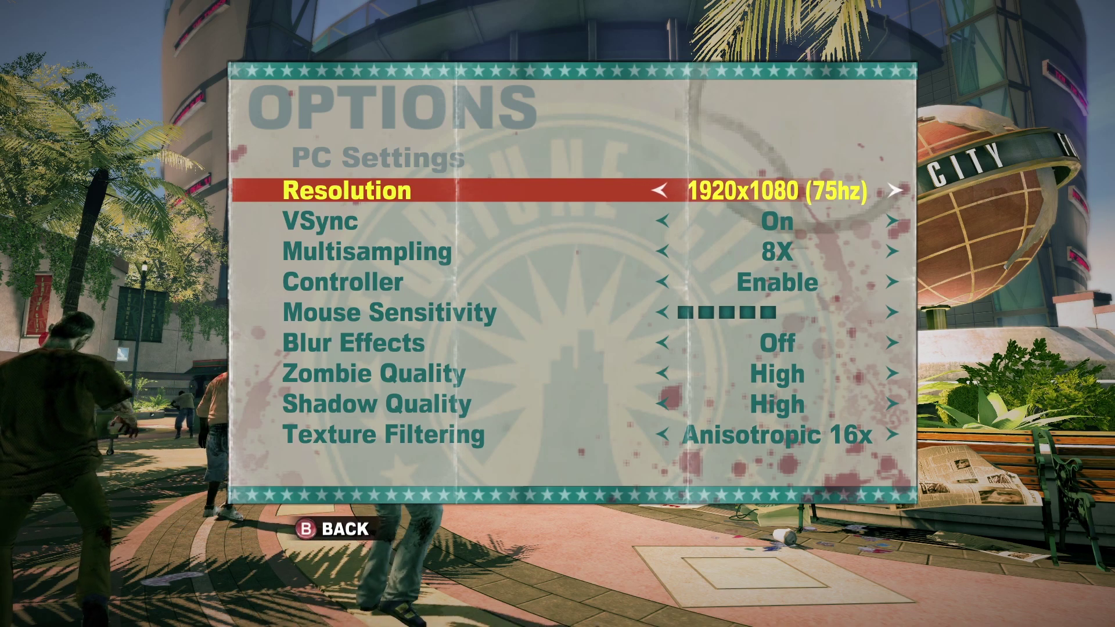
pyautogui.press('Down')
pyautogui.press('Down')
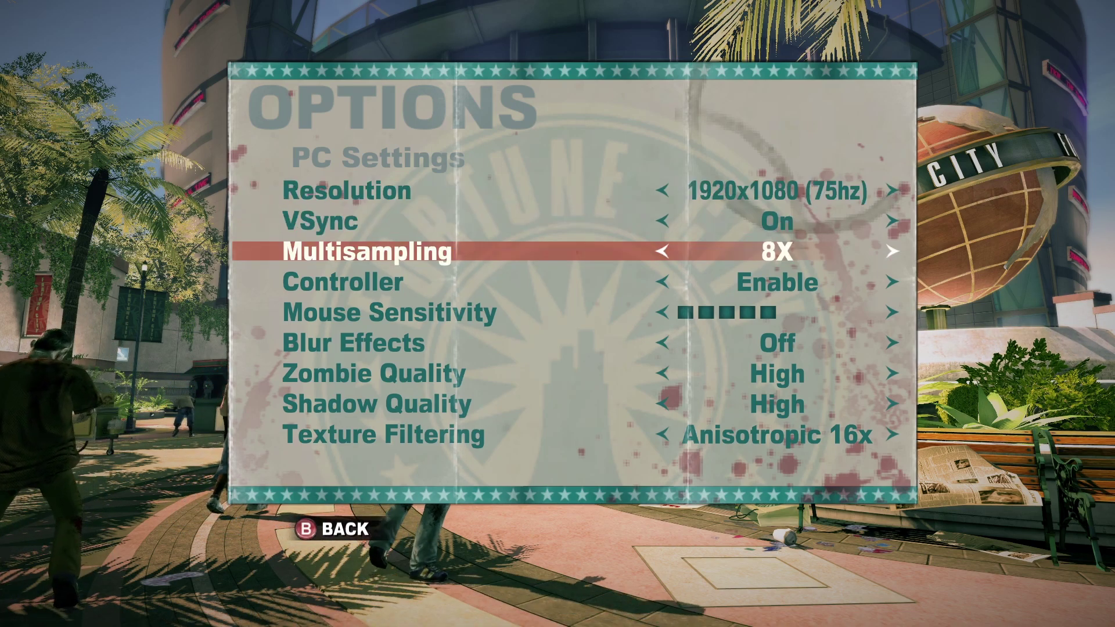
pyautogui.press('Down')
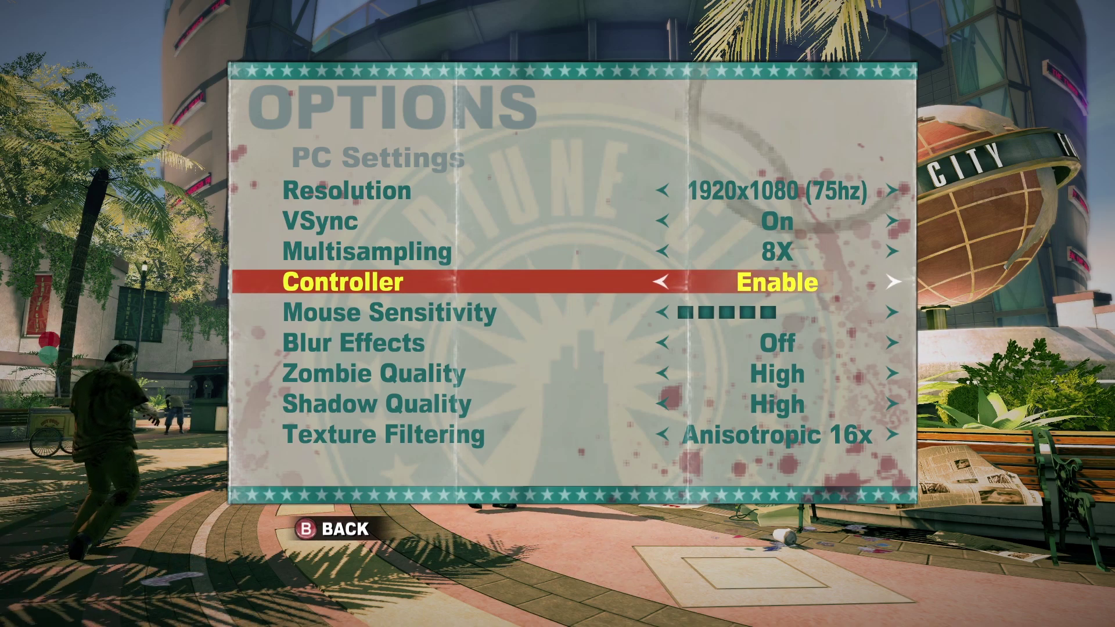
pyautogui.press('Escape')
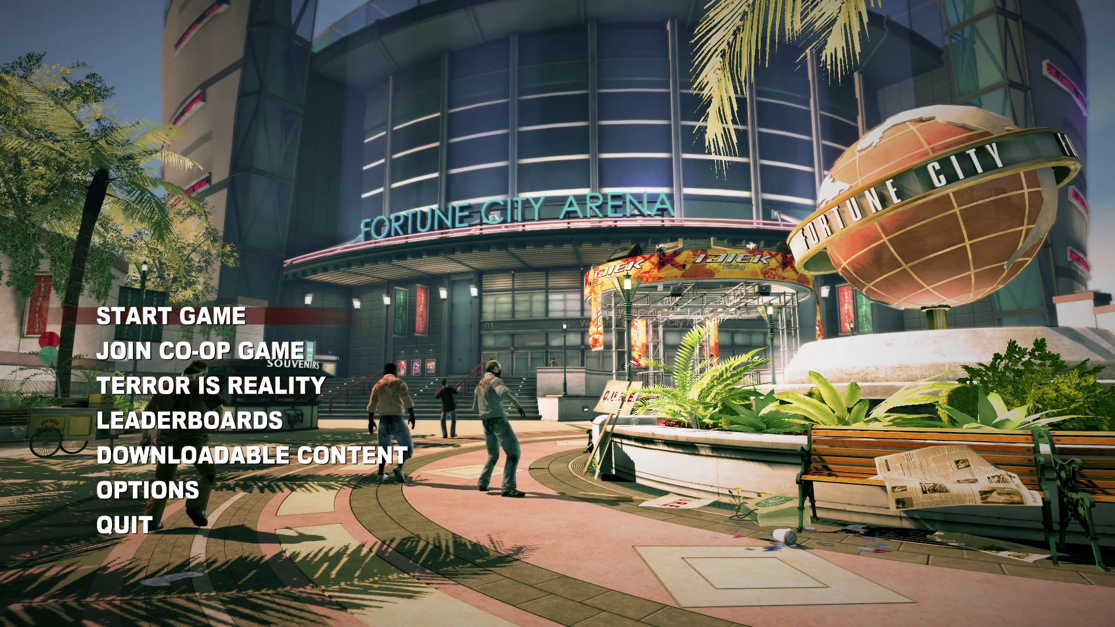
# Step: Move the main-menu highlight down from START GAME to JOIN CO-OP GAME
pyautogui.press('Down')
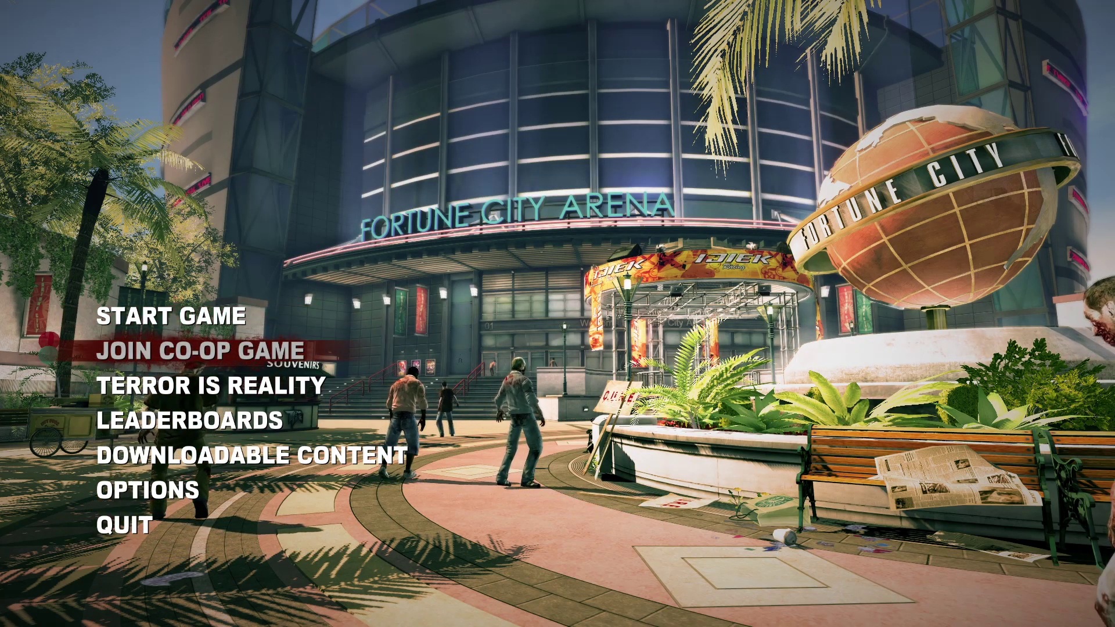